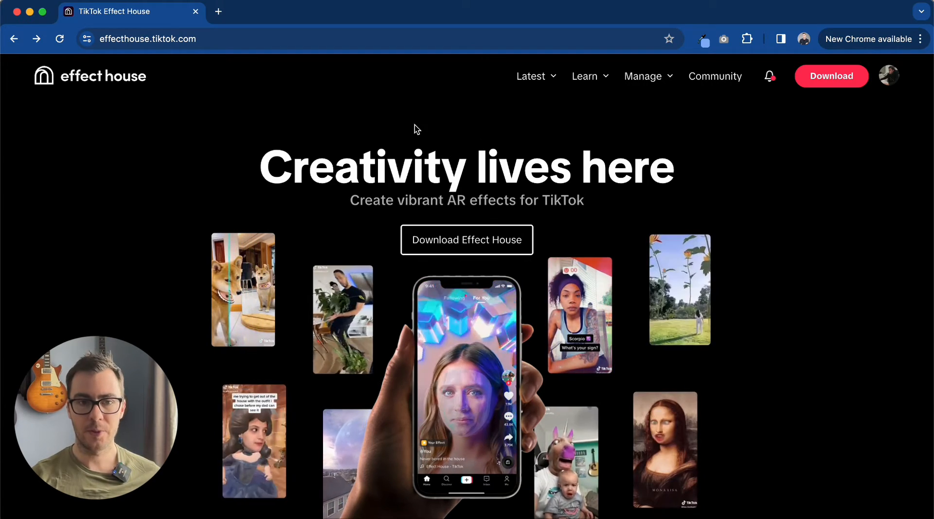
Step: Look over the Effect House homepage and open the page for downloading the software
scroll(403, 173, "down", 3)
scroll(404, 174, "down", 7)
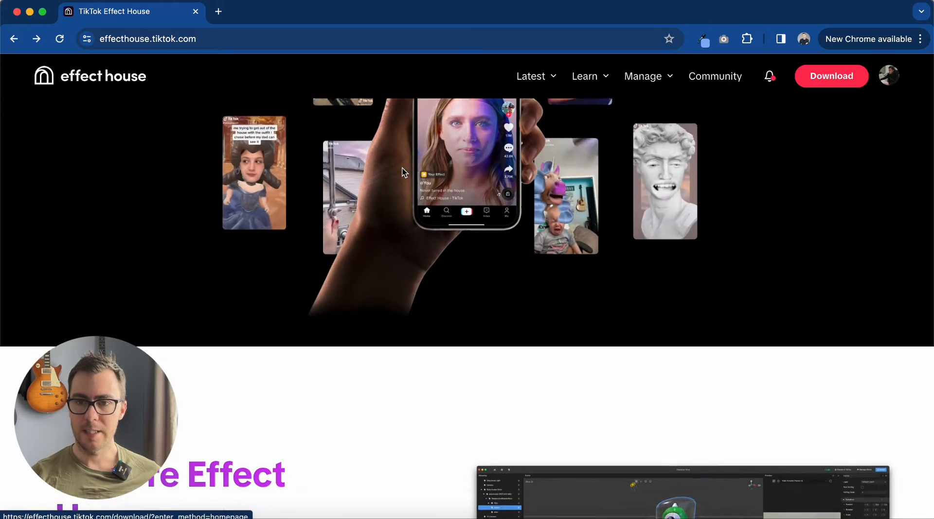
left_click(833, 79)
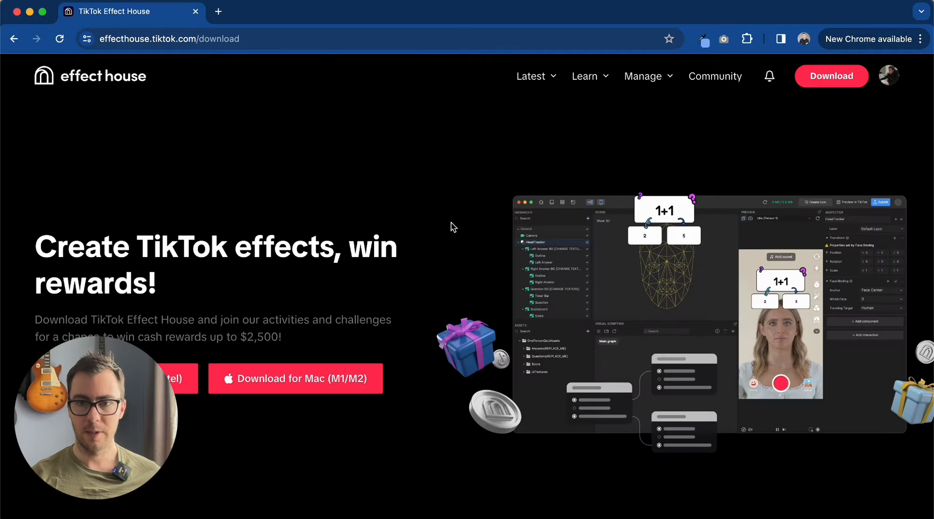
Step: Open the Learning Resources and look over the Knowledge Center's Guides, Tutorials, Library and Spotlight sections
mouse_move(586, 77)
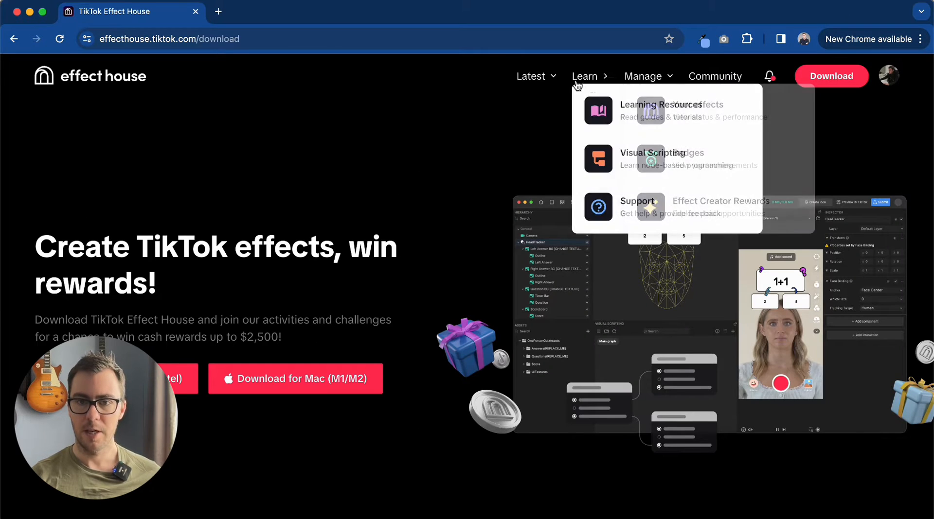
left_click(616, 109)
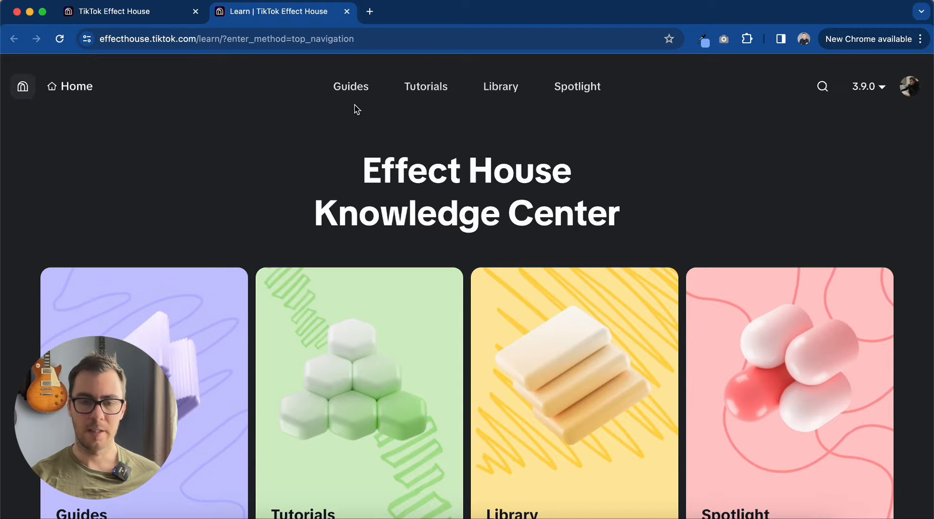
scroll(445, 218, "down", 1)
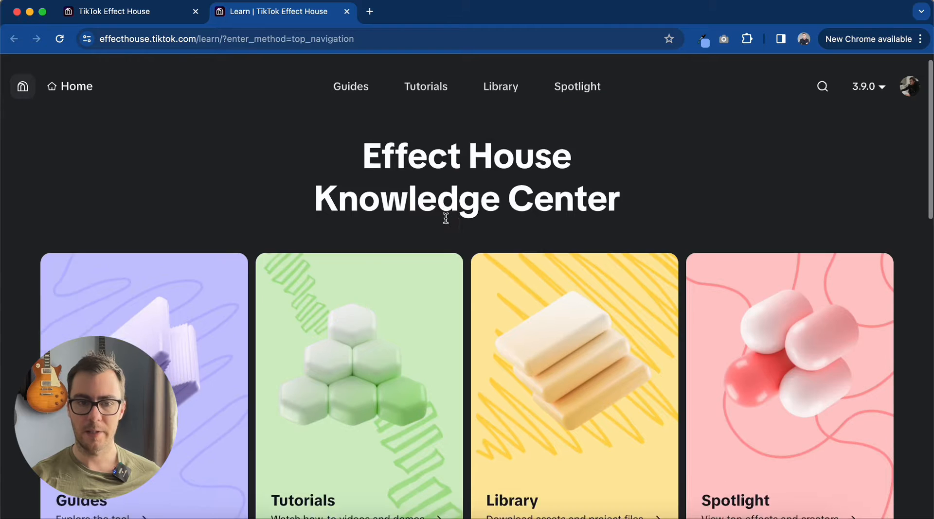
scroll(446, 219, "down", 3)
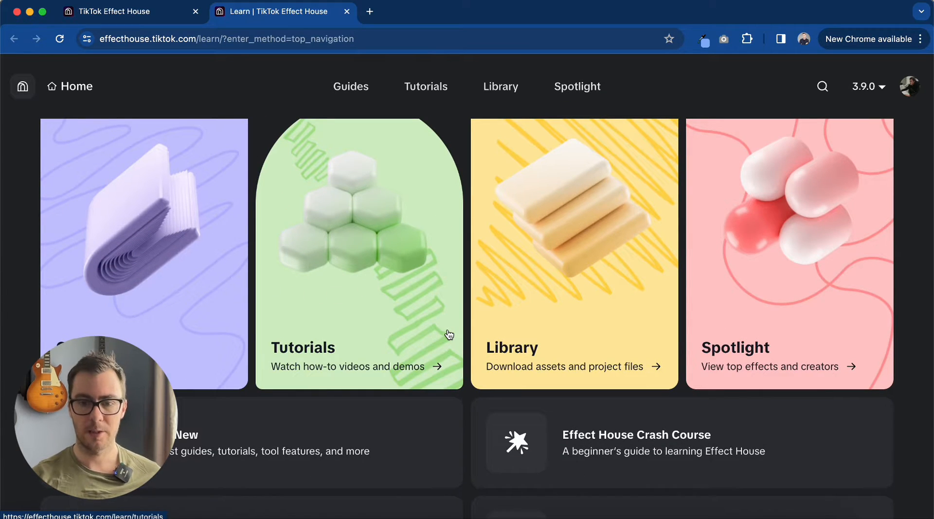
Step: Switch to the Effect House editor and enlarge the visual scripting area by shrinking the scene view
left_click(541, 517)
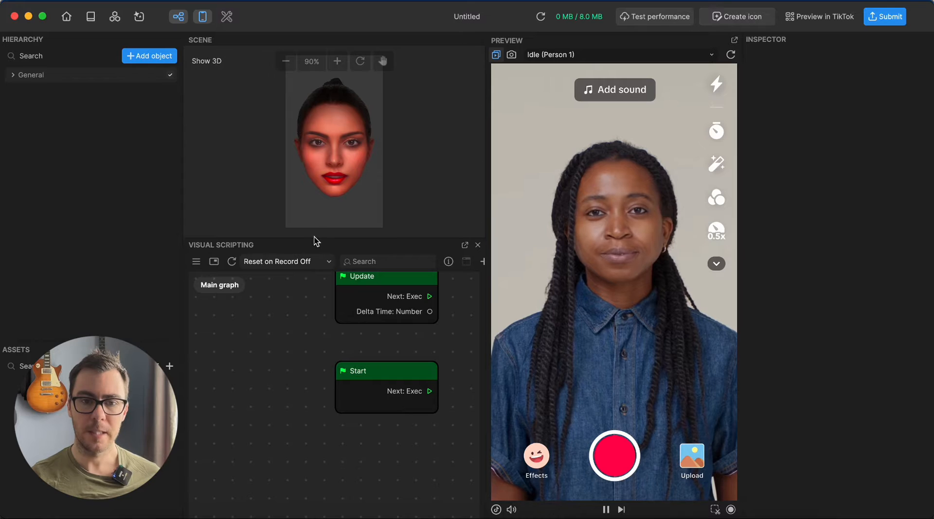
left_click_drag(313, 238, 313, 194)
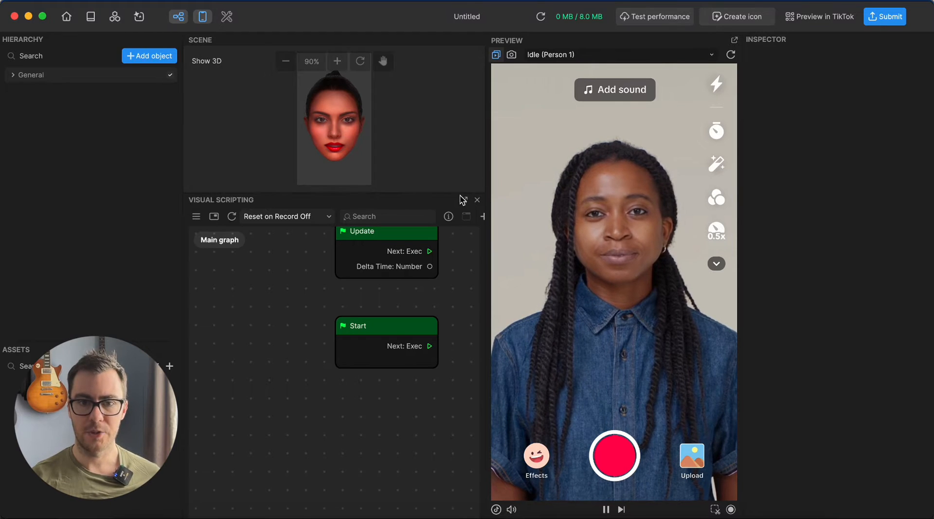
Step: Examine the categories of objects that can be added, including 2D, AR Tracking, Face Effects, Post Effect, Generative Effects and Segmentation
left_click(144, 56)
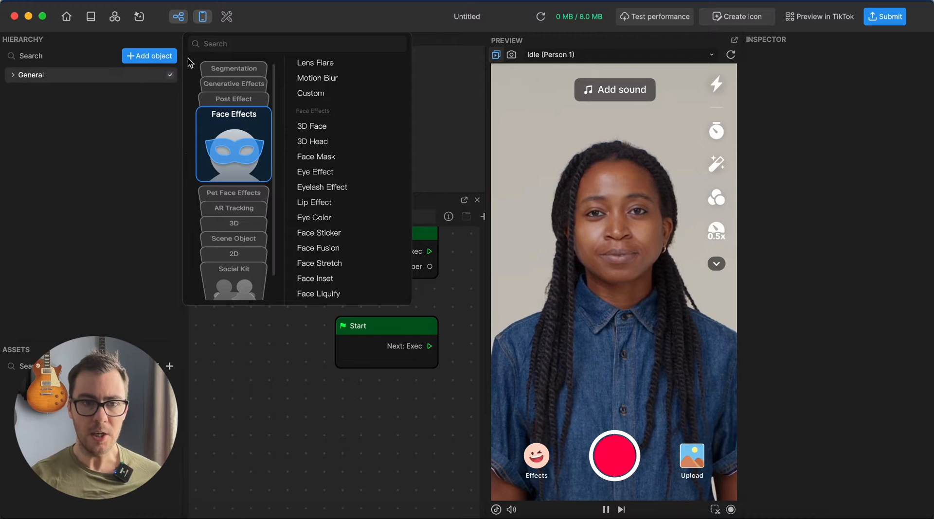
left_click(258, 83)
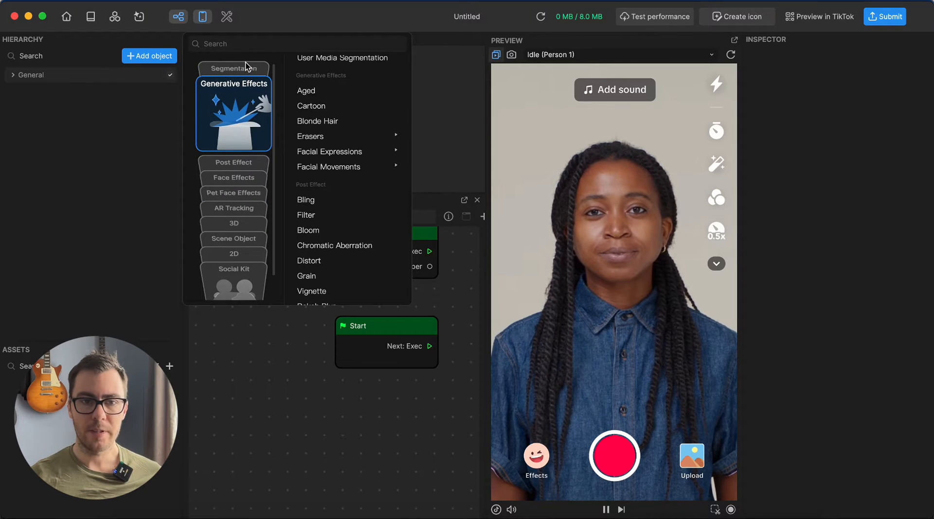
mouse_move(237, 210)
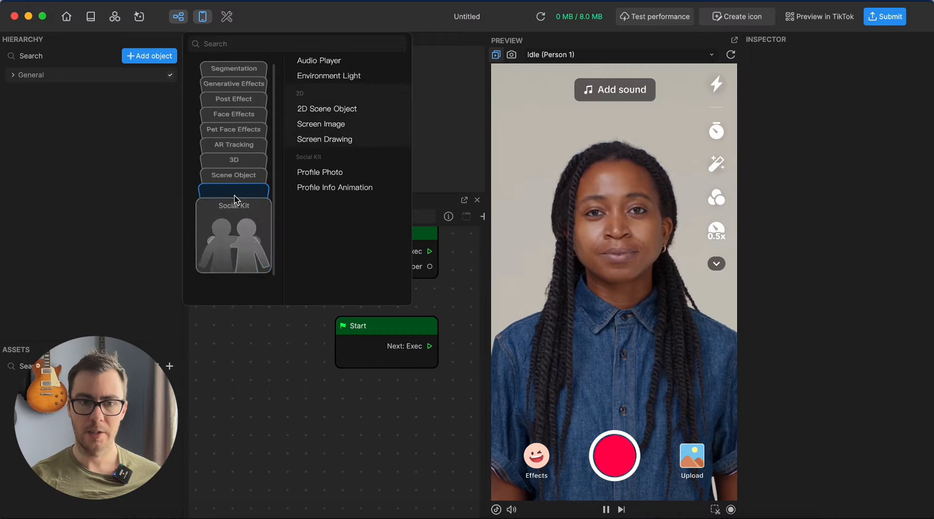
mouse_move(232, 194)
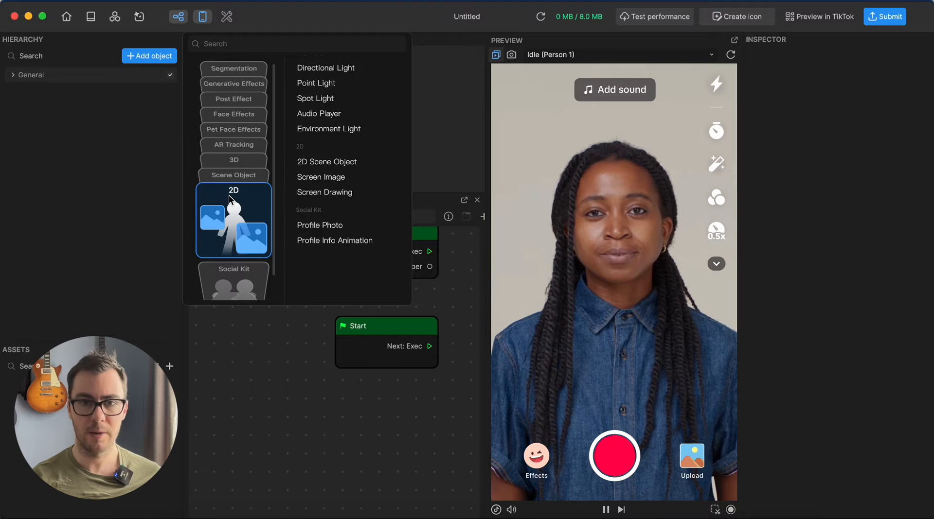
mouse_move(234, 176)
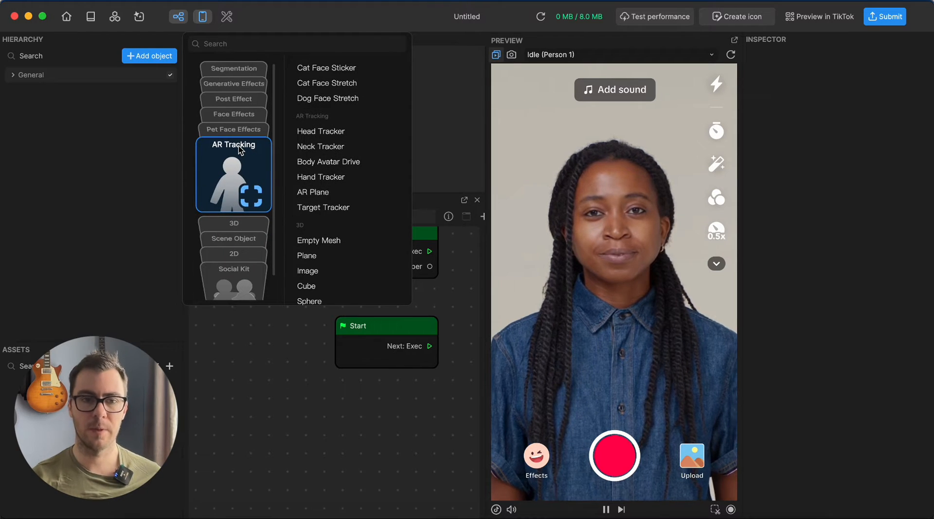
mouse_move(238, 133)
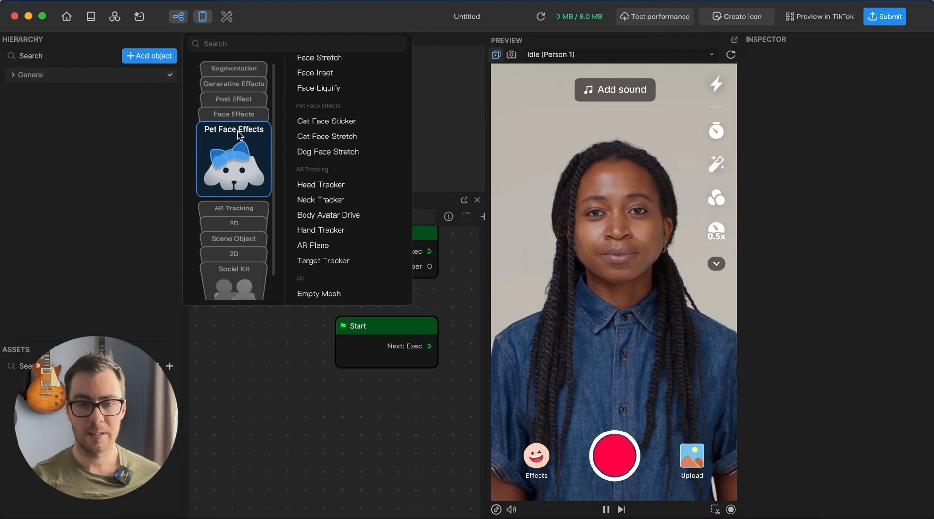
mouse_move(237, 117)
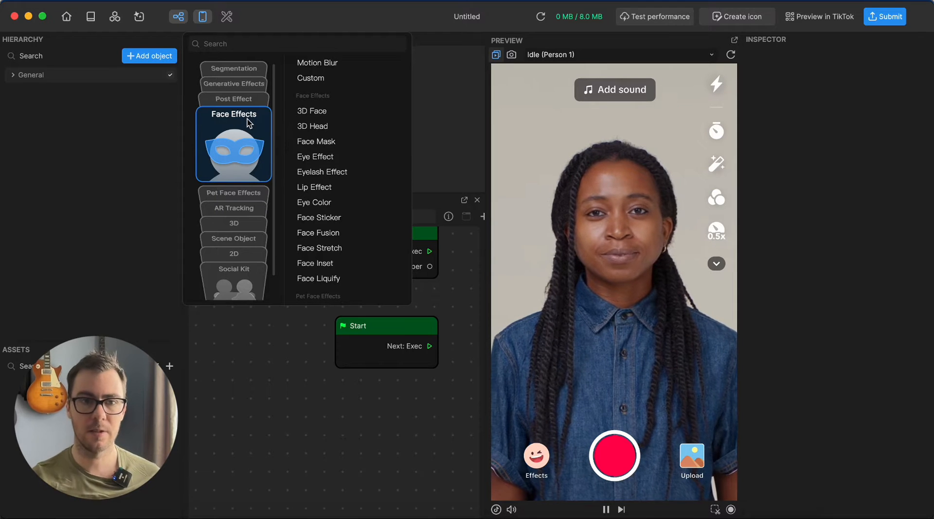
left_click(238, 101)
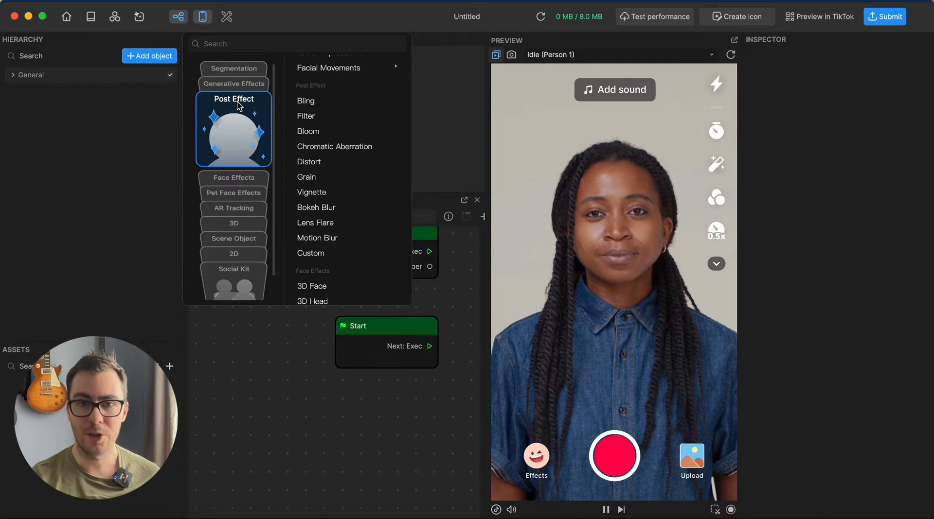
left_click(263, 85)
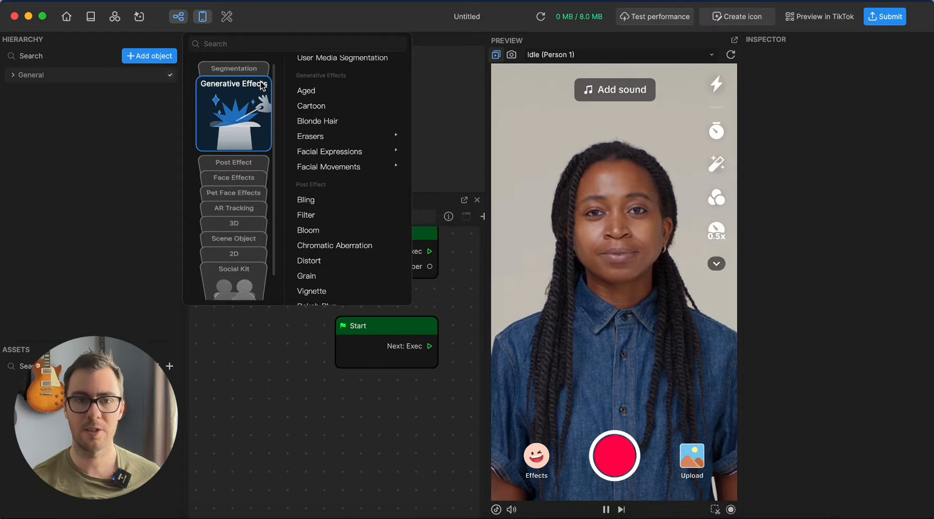
left_click(248, 69)
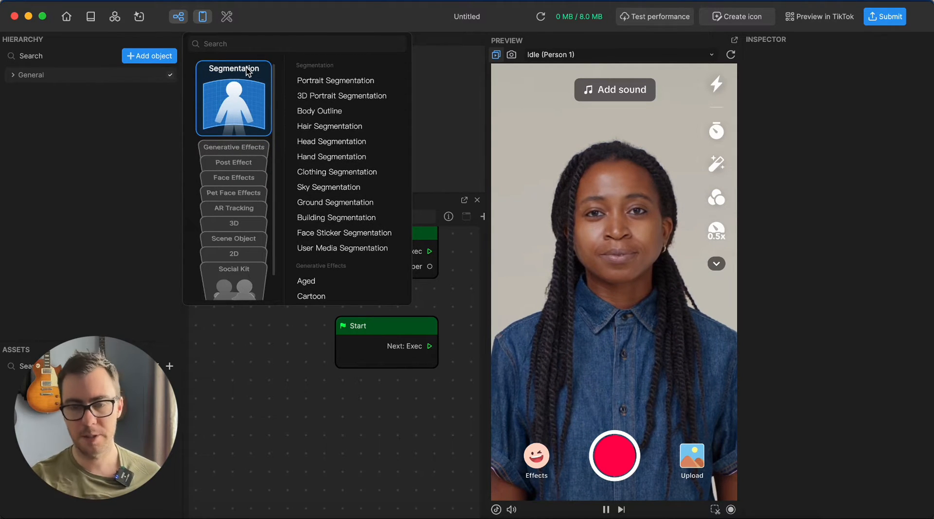
Step: Add a Screen Image object from the 2D category to the effect
scroll(291, 249, "down", 2)
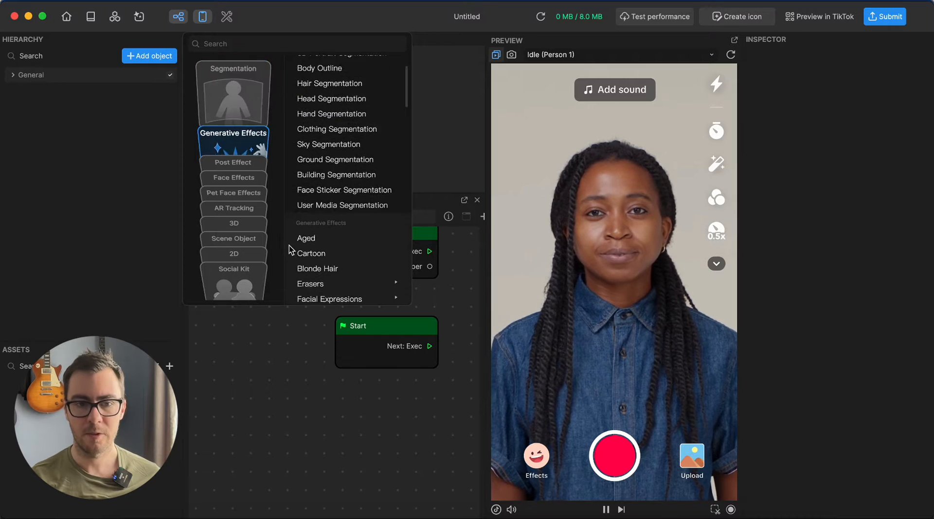
scroll(290, 249, "down", 10)
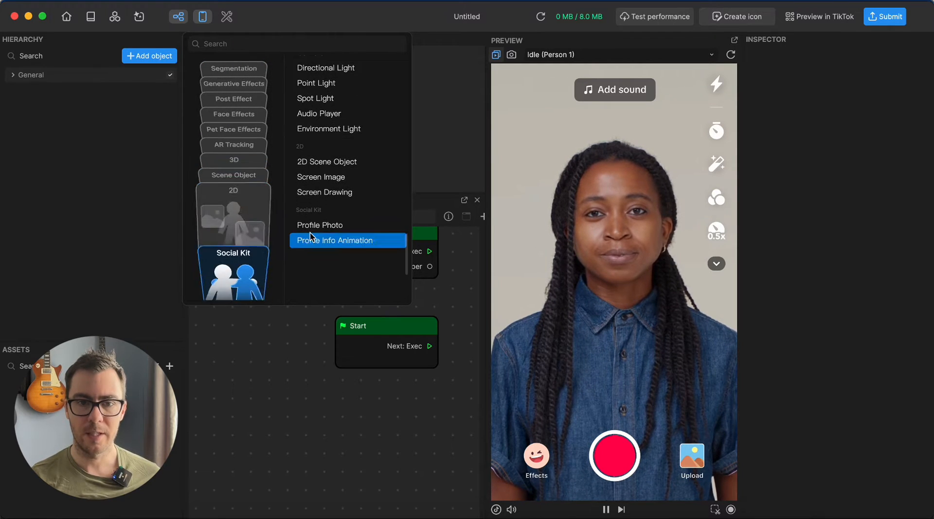
left_click(316, 178)
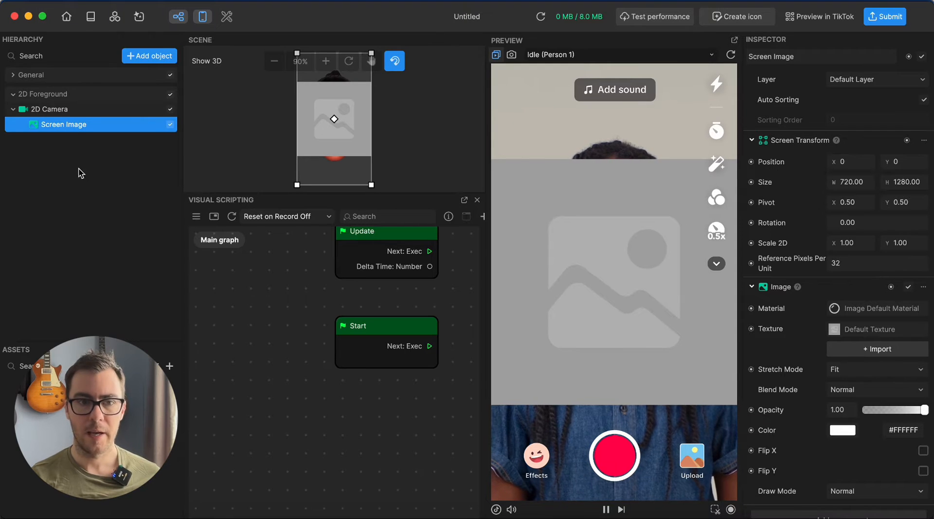
double_click(66, 125)
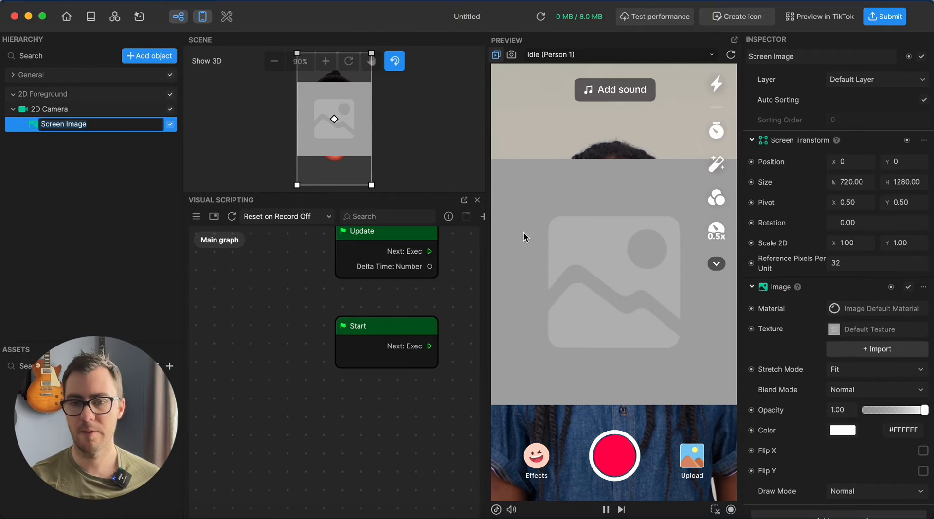
Step: Set the Screen Image's Scale 2D to 0.5 in both X and Y
left_click(844, 243)
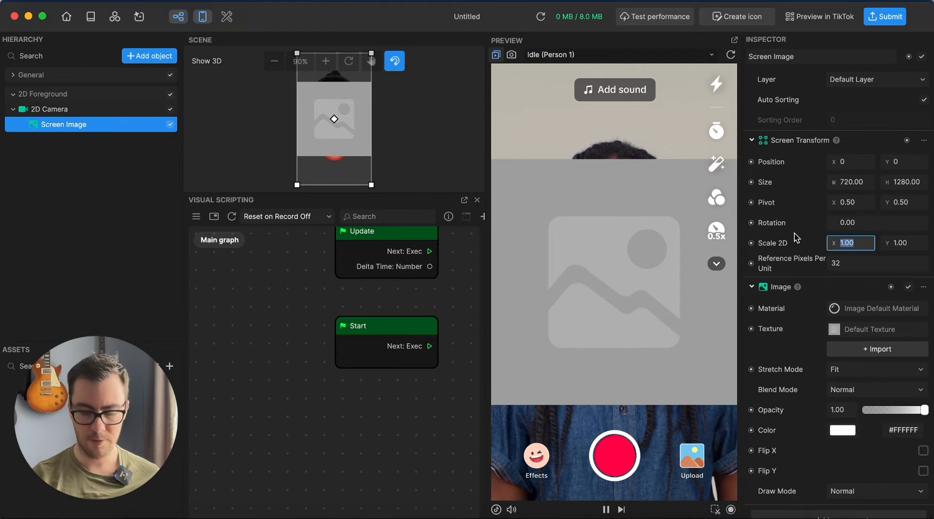
type("0.5")
left_click(902, 243)
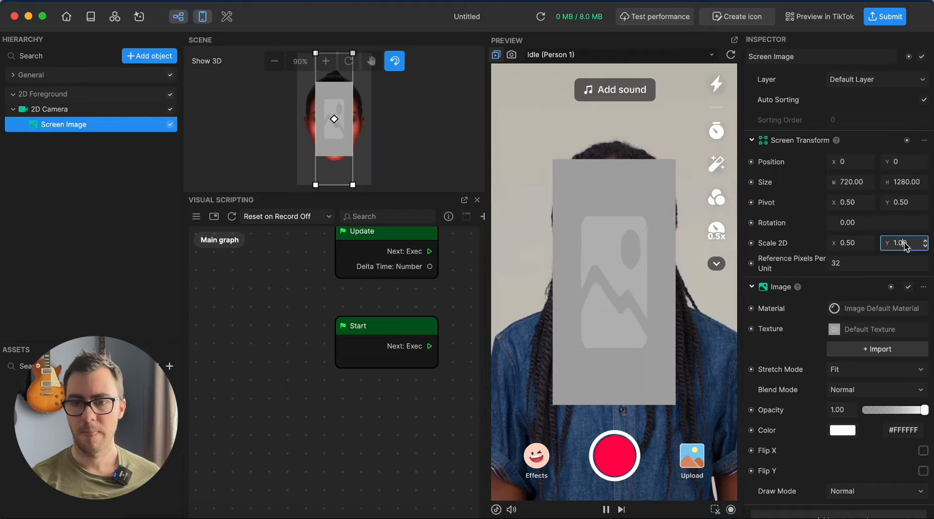
type("0.5")
key("Return")
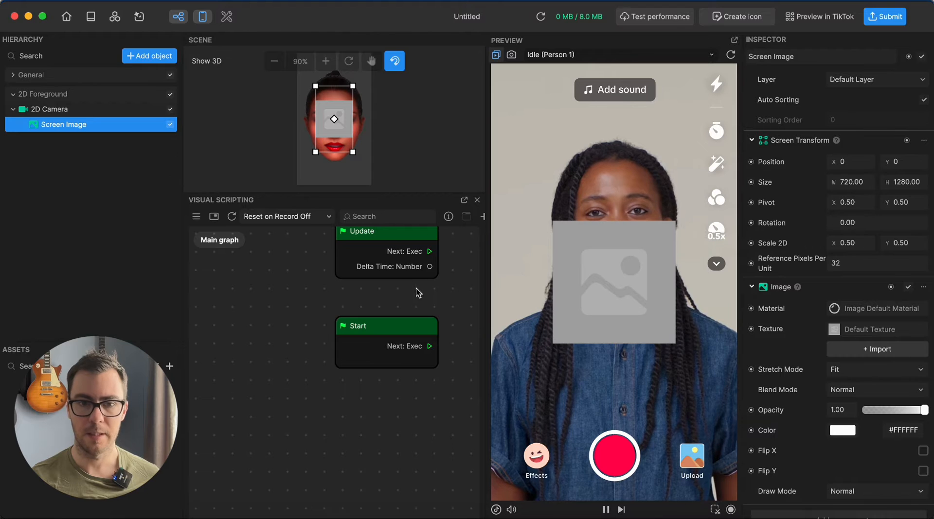
Step: Add a Set Scale 2D node for the Screen Image to the visual scripting graph beside the Start node
left_click_drag(418, 285, 325, 332)
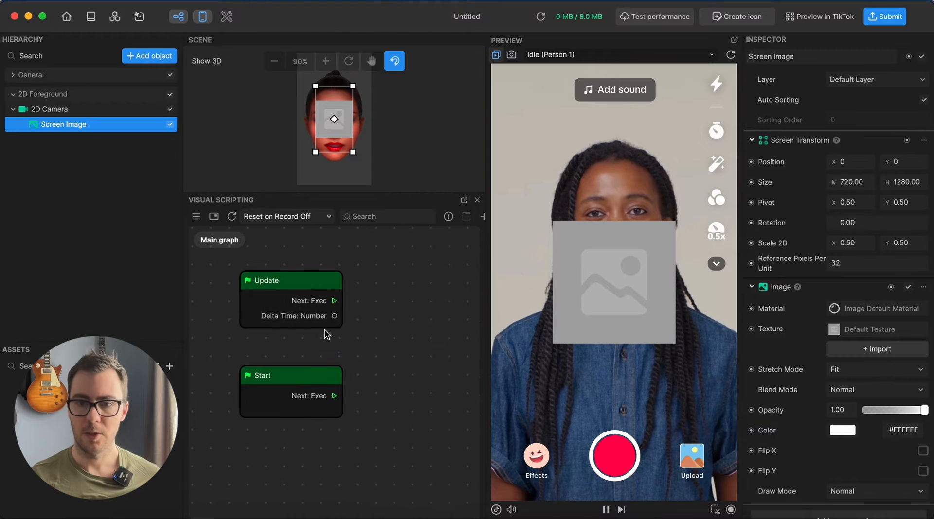
left_click(752, 243)
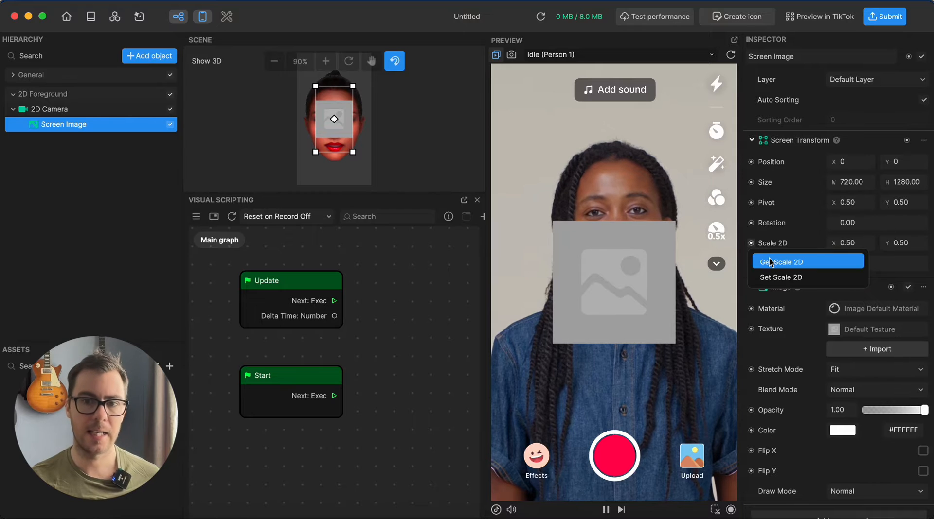
left_click_drag(775, 277, 374, 279)
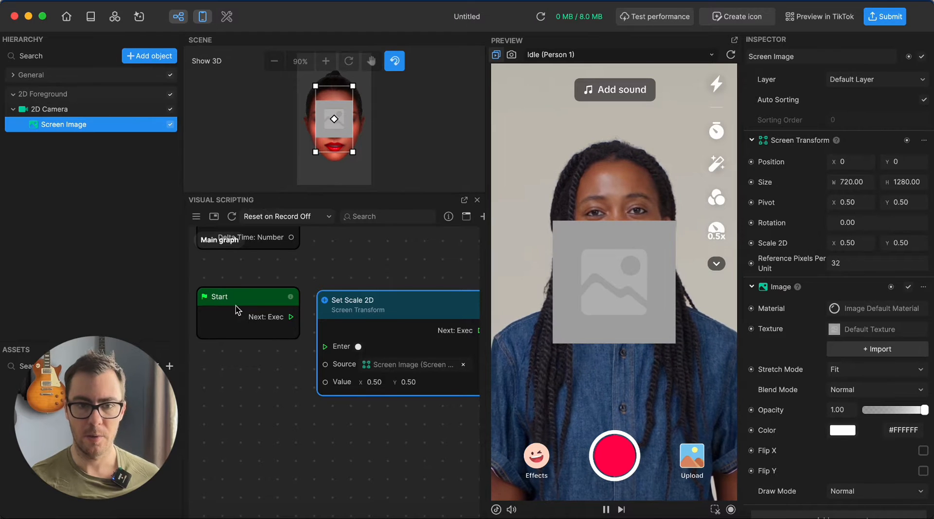
Step: Connect the Start node's Next output to the Enter input of the Set Scale 2D node
scroll(235, 305, "up", 5)
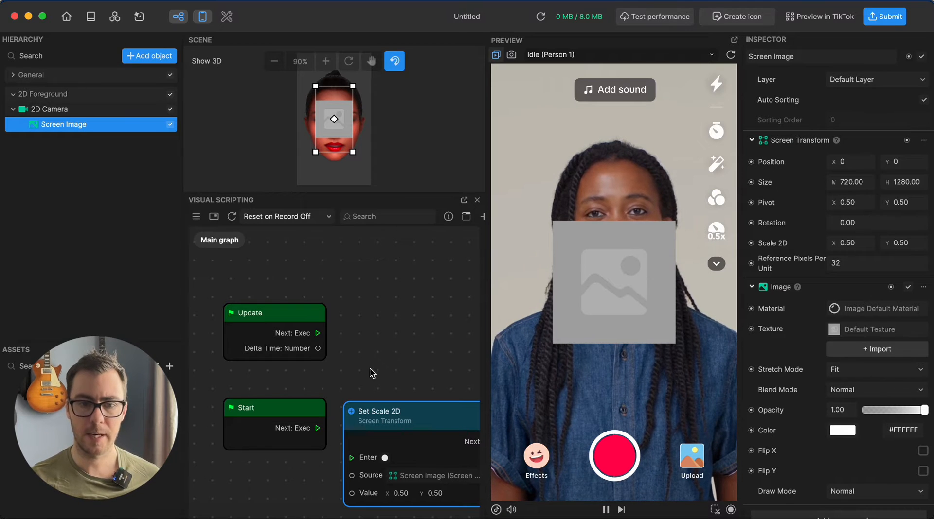
scroll(348, 288, "down", 4)
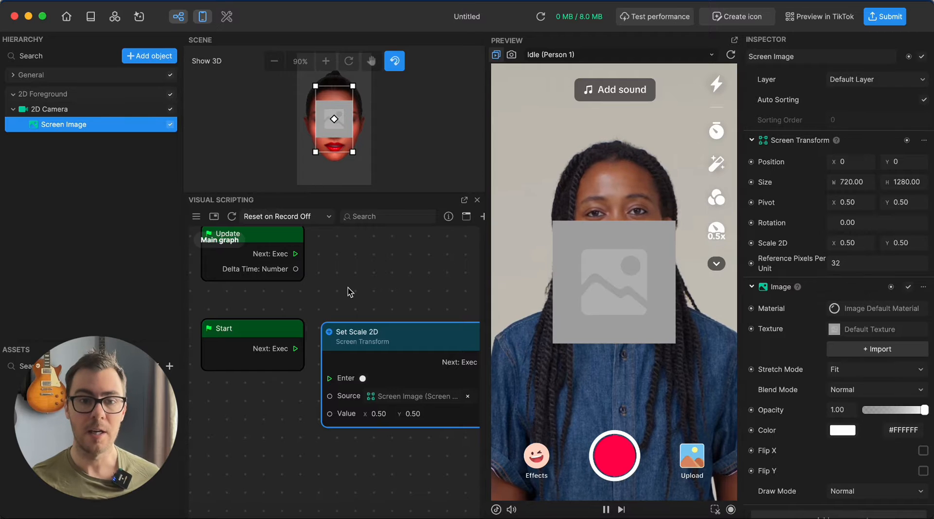
scroll(348, 288, "down", 2)
scroll(340, 267, "right", 1)
left_click_drag(274, 320, 308, 350)
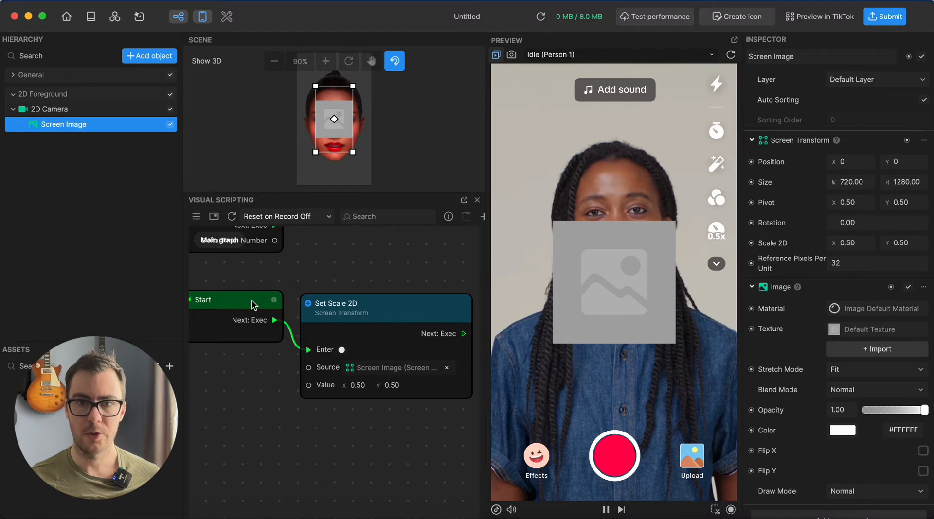
Step: Set the Set Scale 2D node's value to 0.2 in both X and Y
left_click(359, 389)
type("0.2")
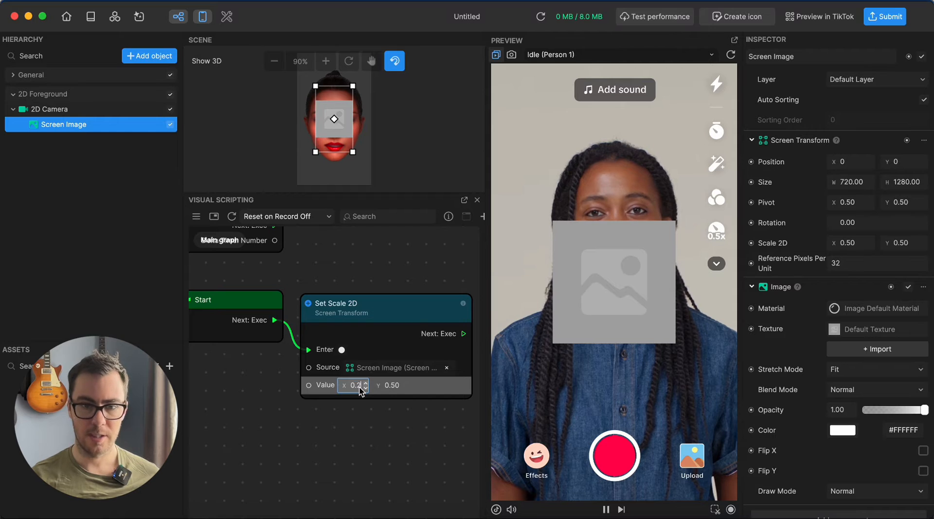
key("Tab")
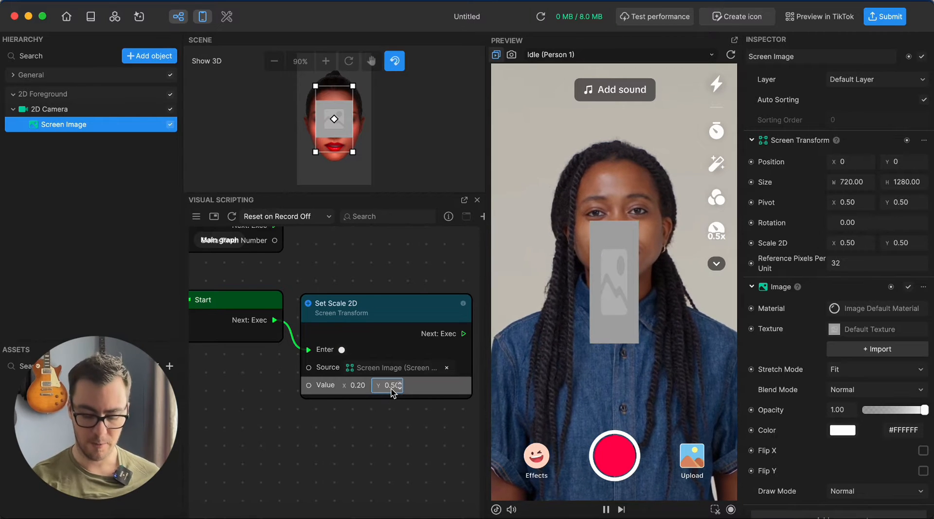
type("0.2")
key("Return")
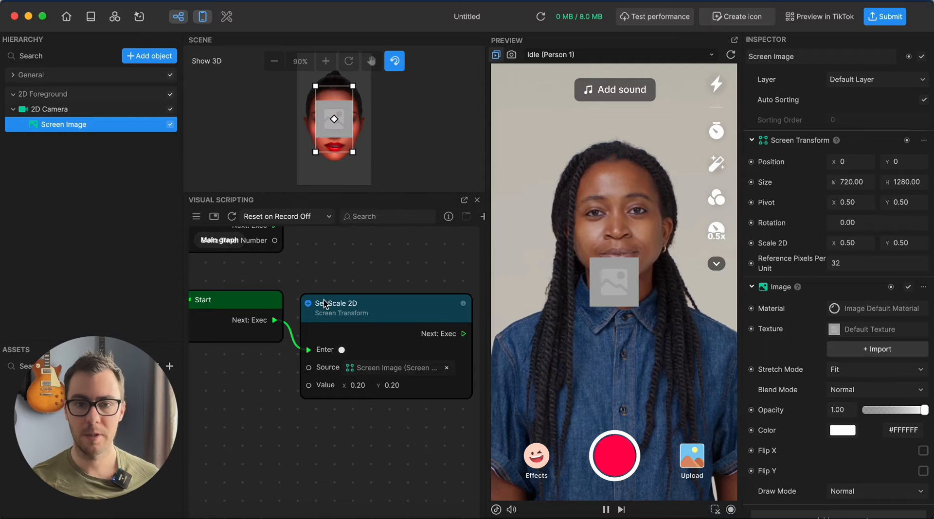
scroll(324, 303, "down", 3)
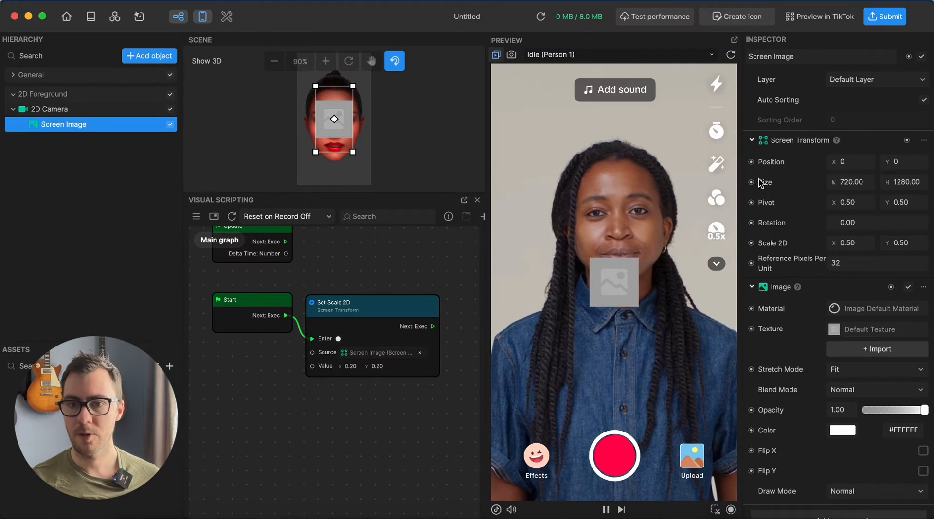
Step: Add a Set Position node for the Screen Image and place it beside the Set Scale 2D node
left_click(751, 163)
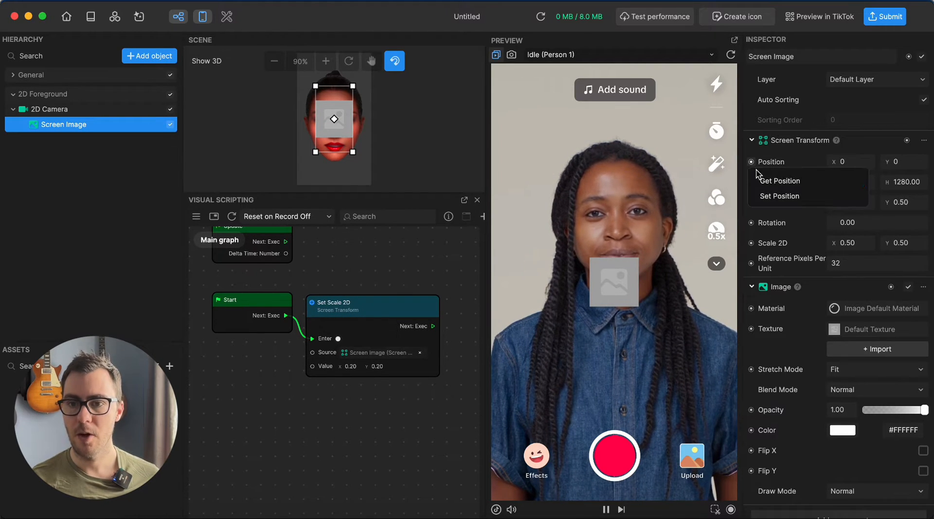
left_click(779, 196)
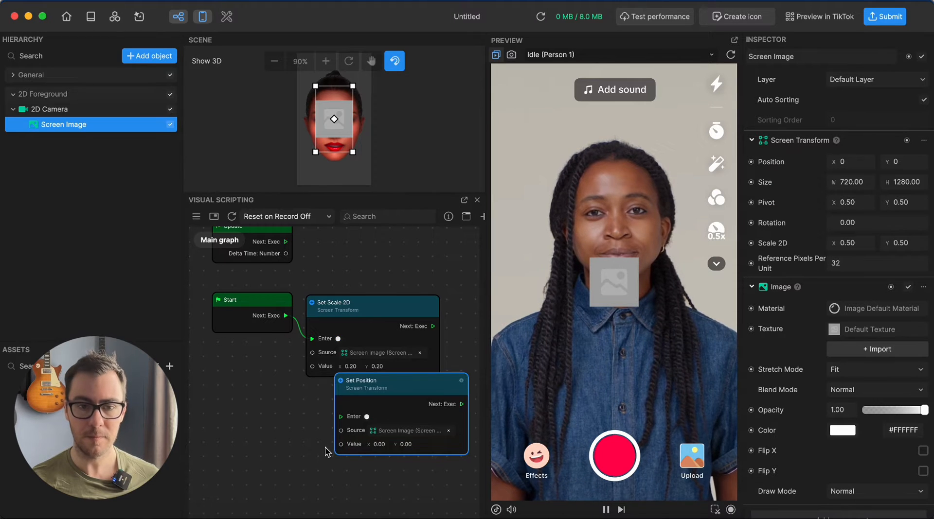
scroll(329, 374, "right", 3)
left_click_drag(329, 374, 444, 296)
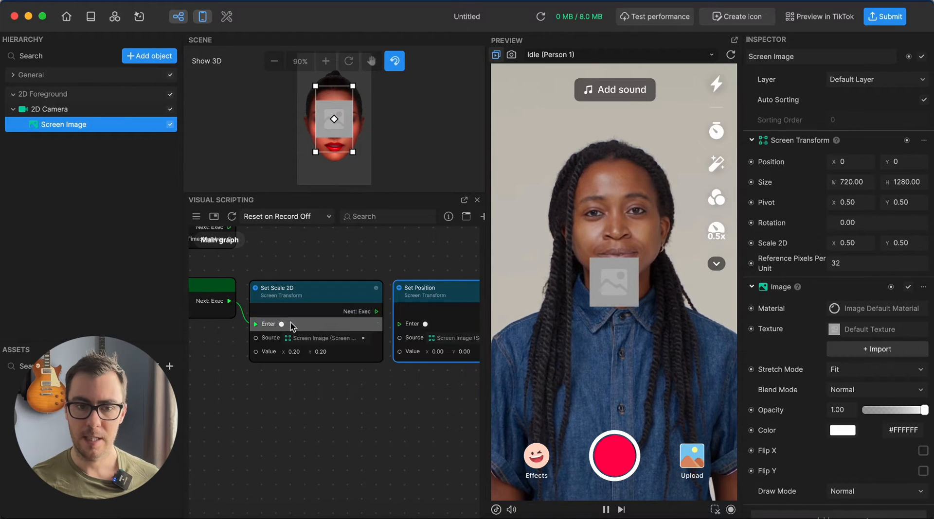
Step: Connect the Set Scale 2D node's Next output to the Enter input of the Set Position node
left_click_drag(235, 311, 254, 323)
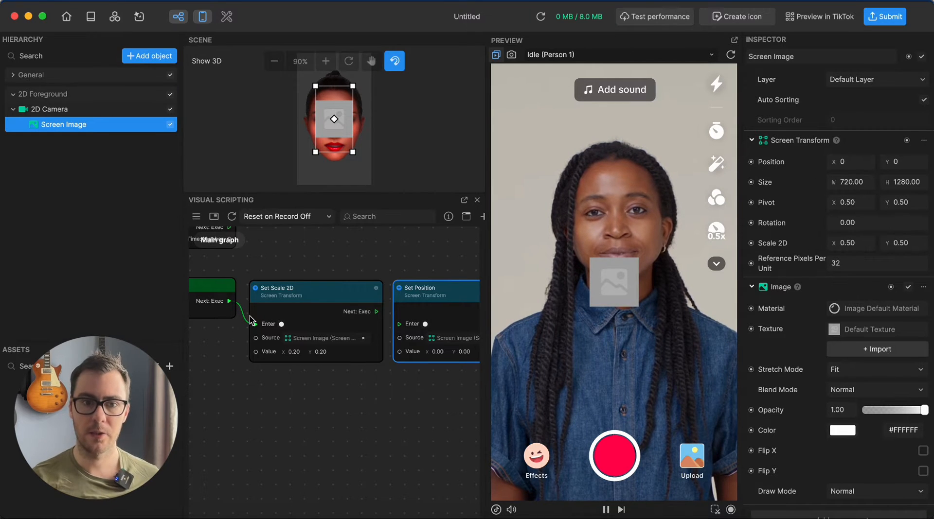
left_click_drag(376, 314, 399, 323)
Step: Try a Y value of 100 in the Set Position node and replace it with 400
scroll(346, 269, "right", 5)
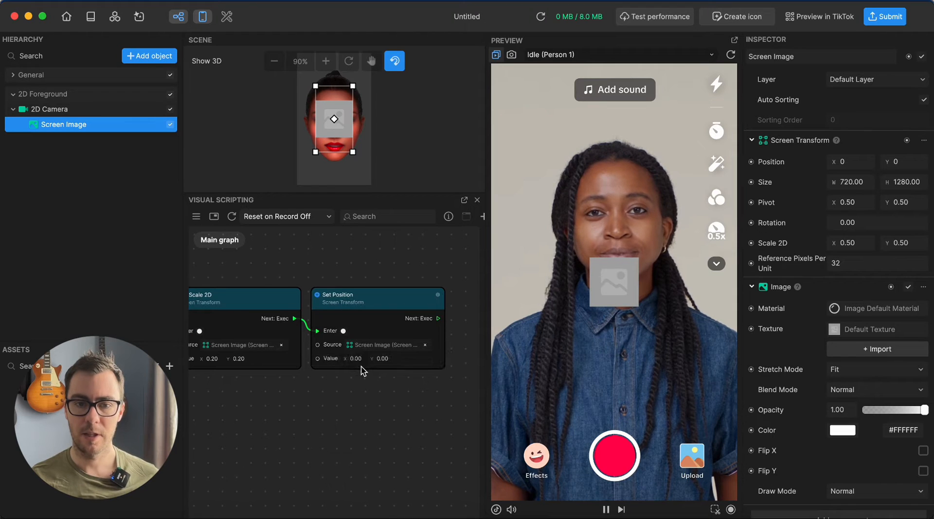
left_click(395, 362)
type("100")
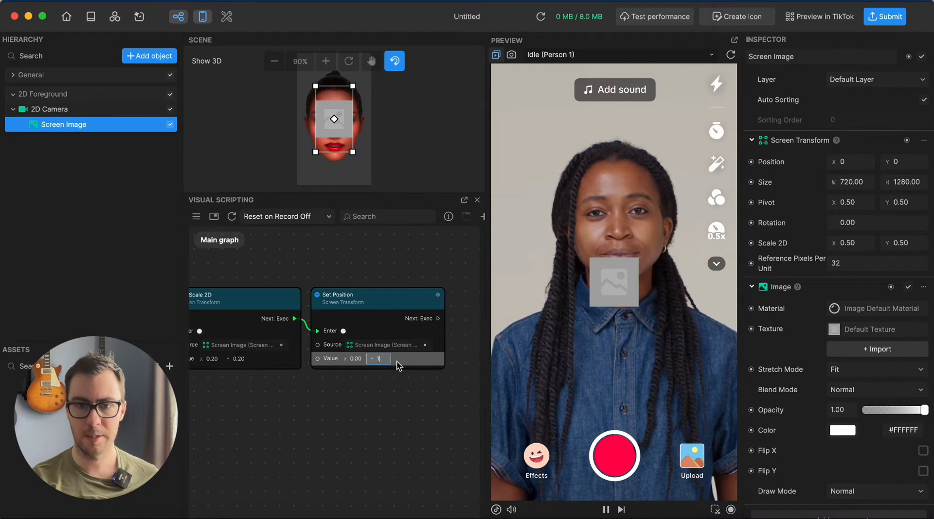
key("Return")
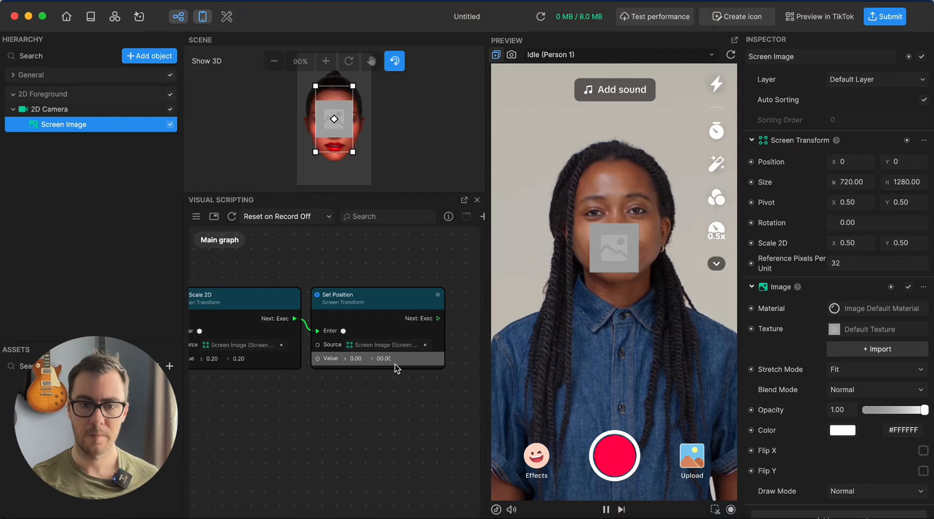
key("BackSpace")
type("4")
key("Return")
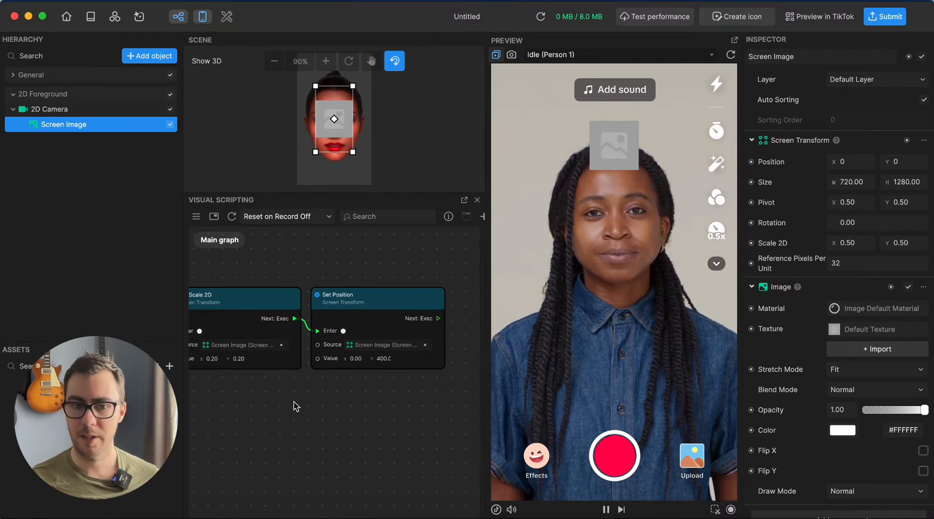
Step: Import 2.png from the numbers folder into the project's assets
left_click_drag(284, 404, 319, 409)
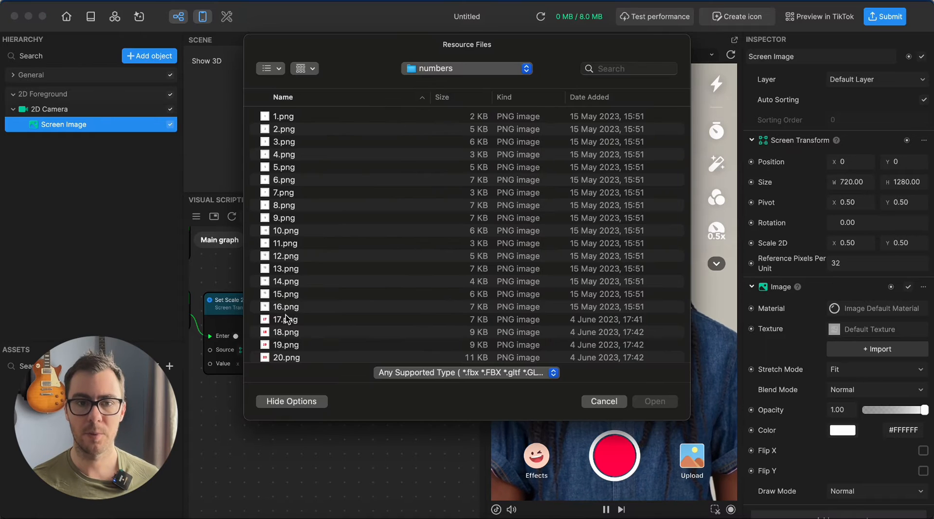
double_click(281, 130)
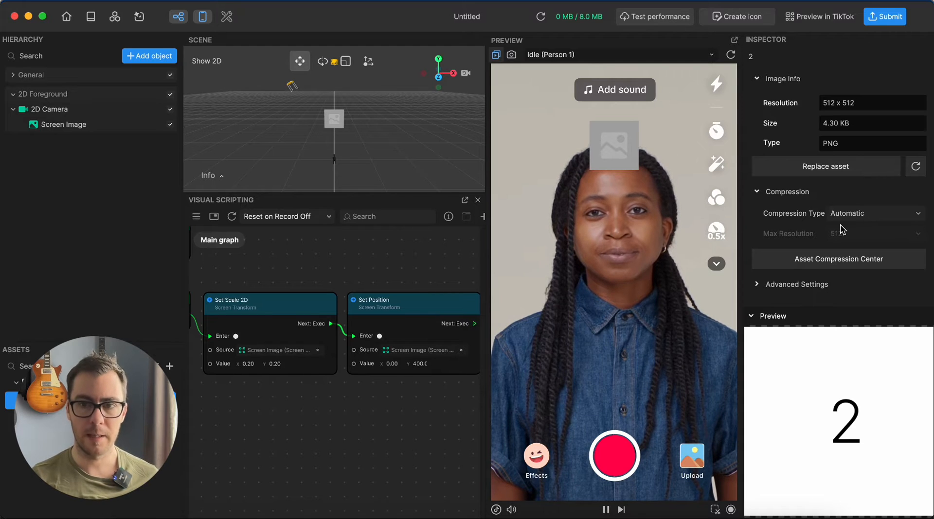
Step: Set the imported texture's compression type to Manual and its max resolution to 128
left_click(845, 215)
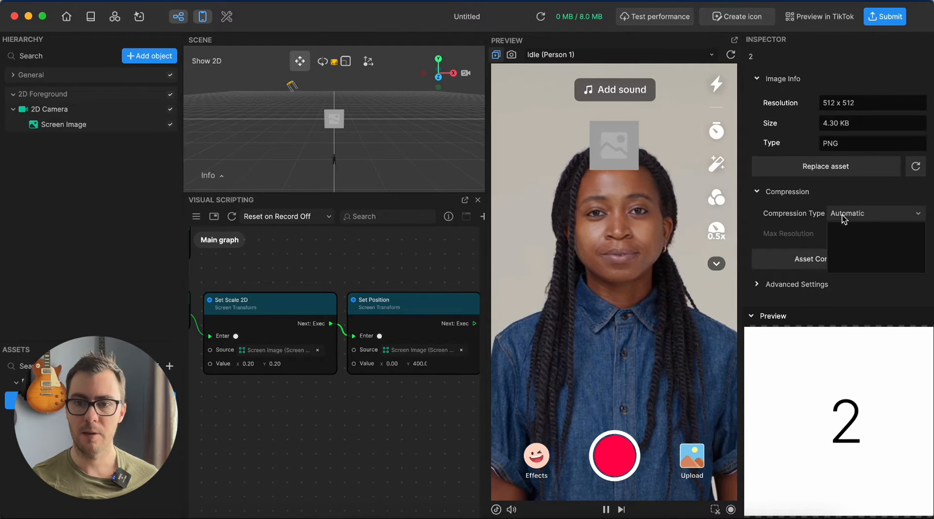
left_click(853, 249)
left_click(856, 236)
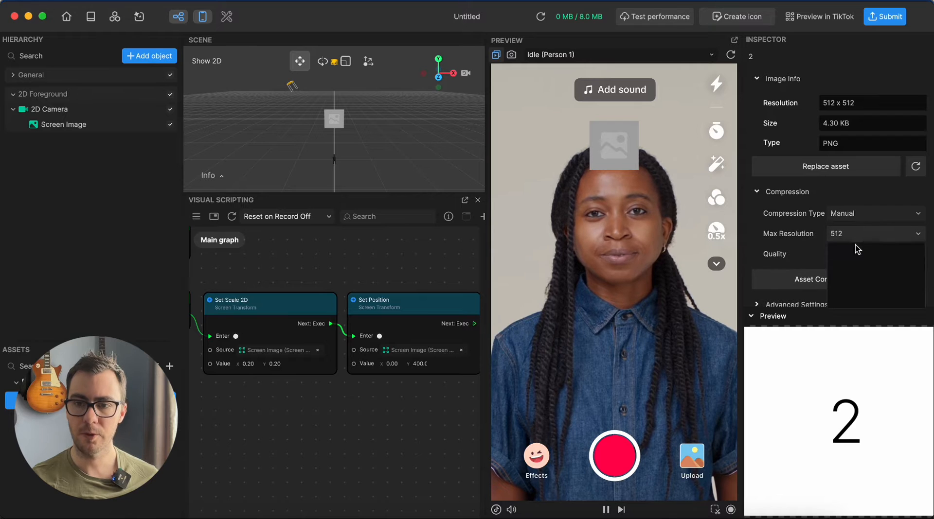
left_click(850, 298)
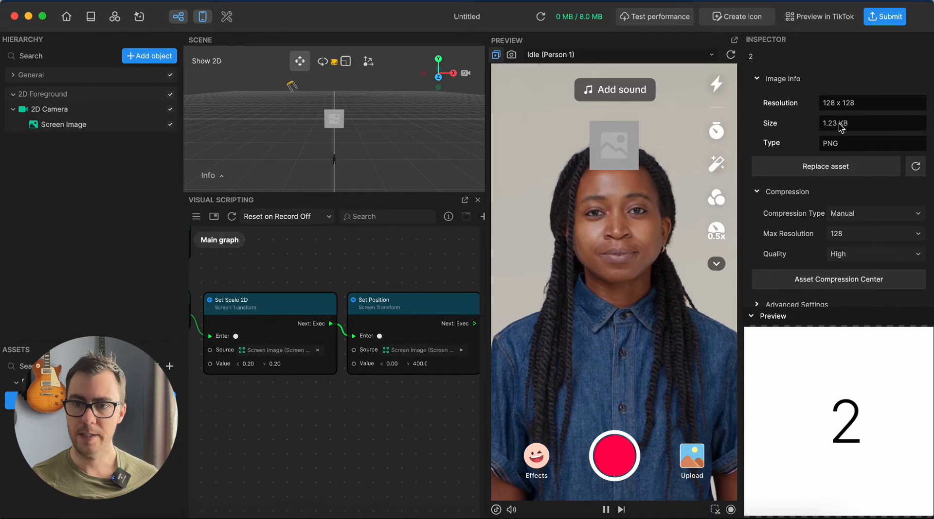
Step: Switch the texture's max resolution to 512 and back to 128 to compare the file sizes
left_click(852, 234)
left_click(854, 268)
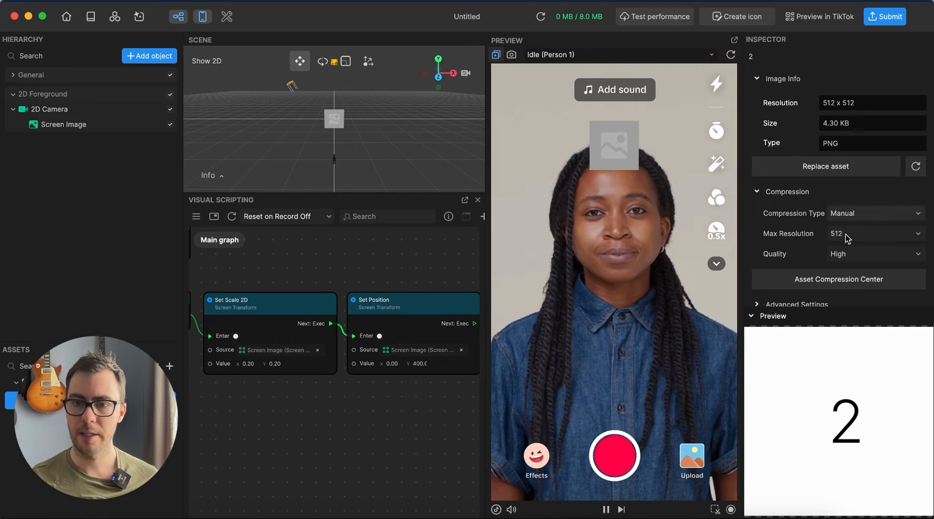
left_click(842, 236)
left_click(849, 299)
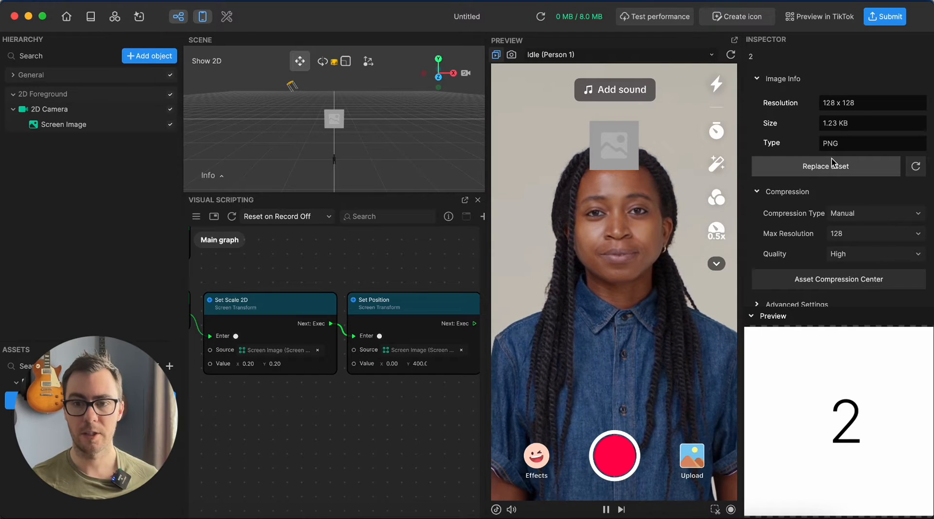
Step: Assign the imported texture 2 to the Screen Image
scroll(823, 228, "down", 1)
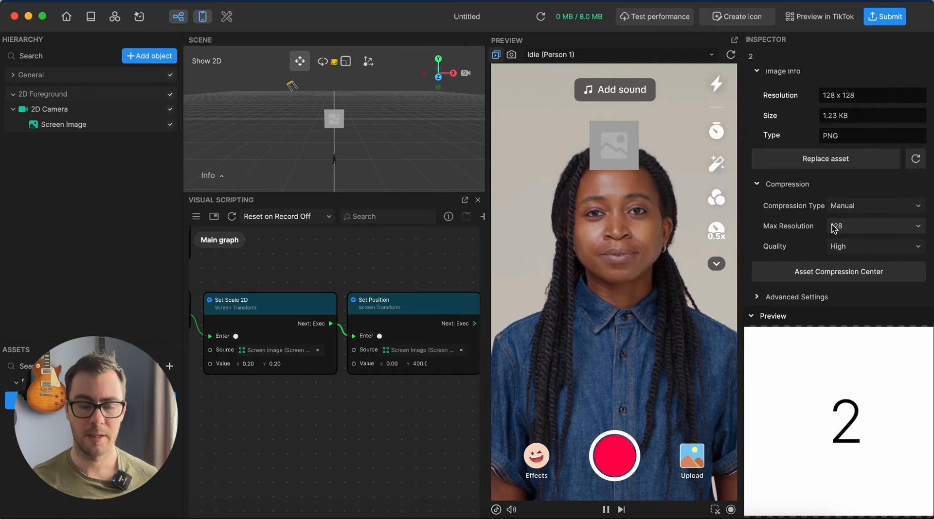
left_click(51, 128)
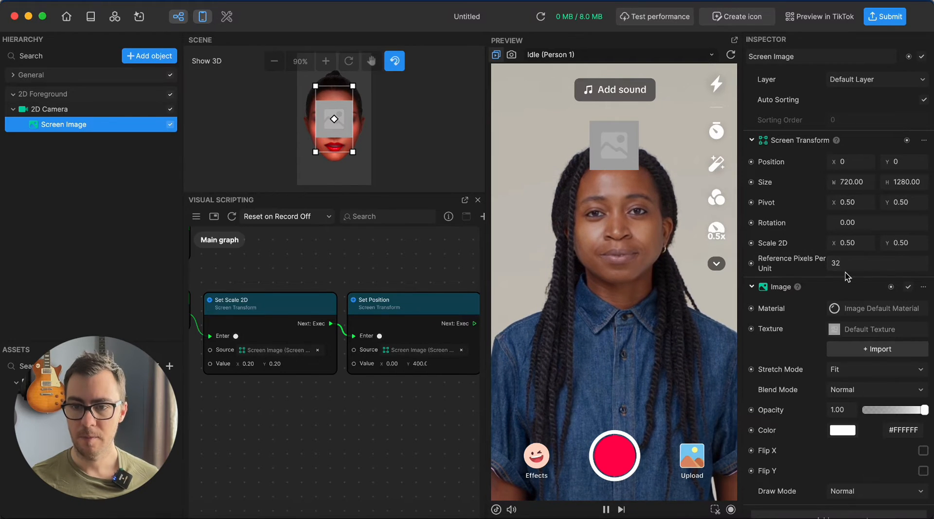
scroll(847, 277, "down", 2)
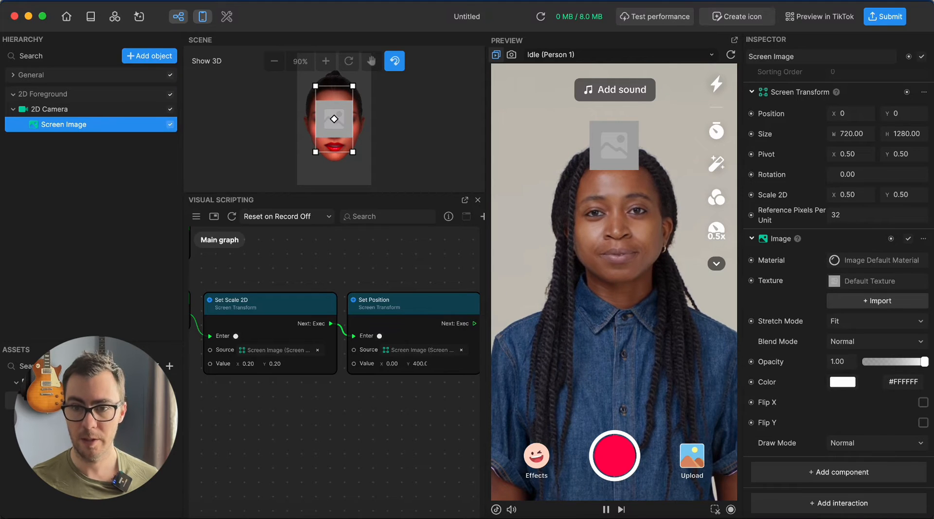
left_click(63, 401)
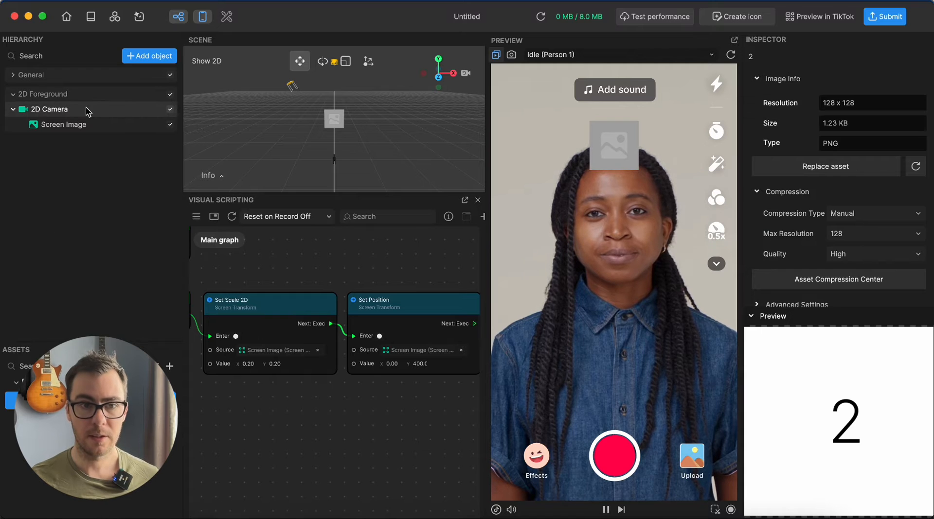
left_click(73, 125)
left_click(885, 329)
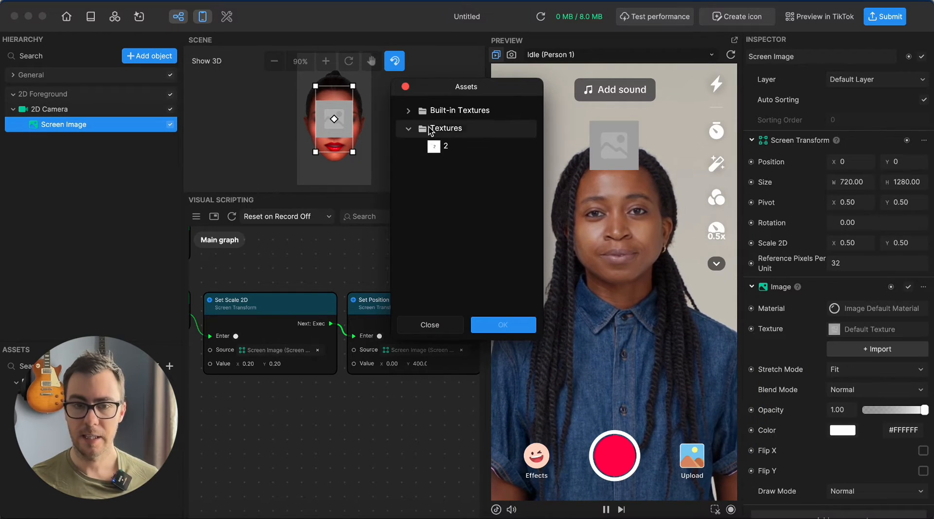
double_click(446, 147)
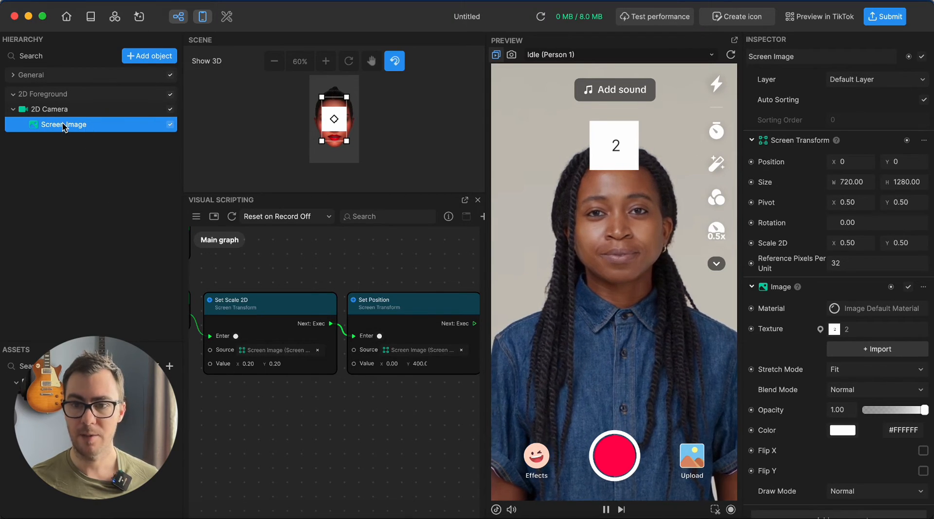
left_click(835, 329)
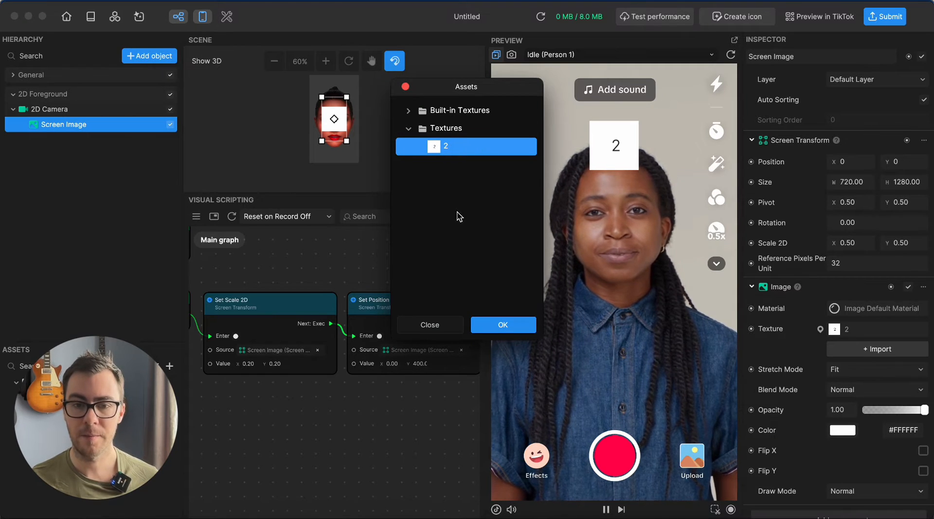
left_click(430, 325)
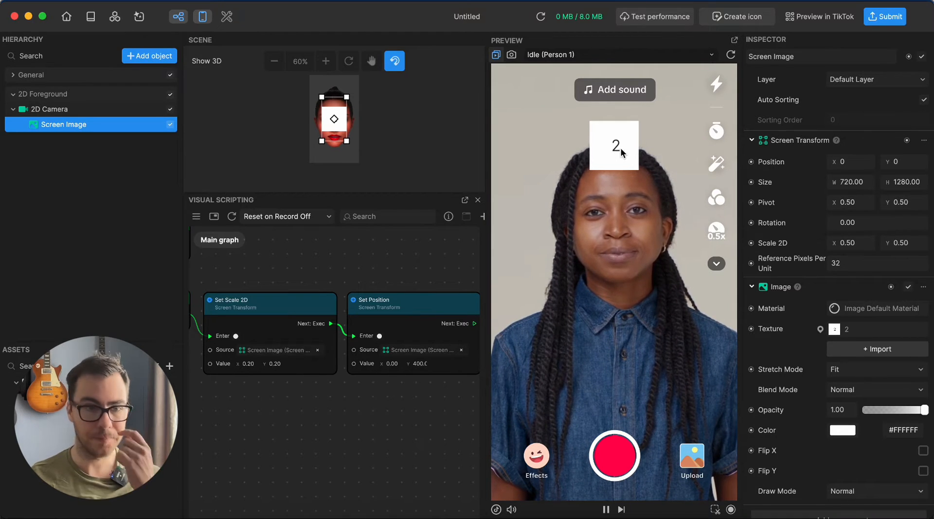
Step: Duplicate the Screen Image and rename the original as Number 2
right_click(85, 127)
left_click(98, 138)
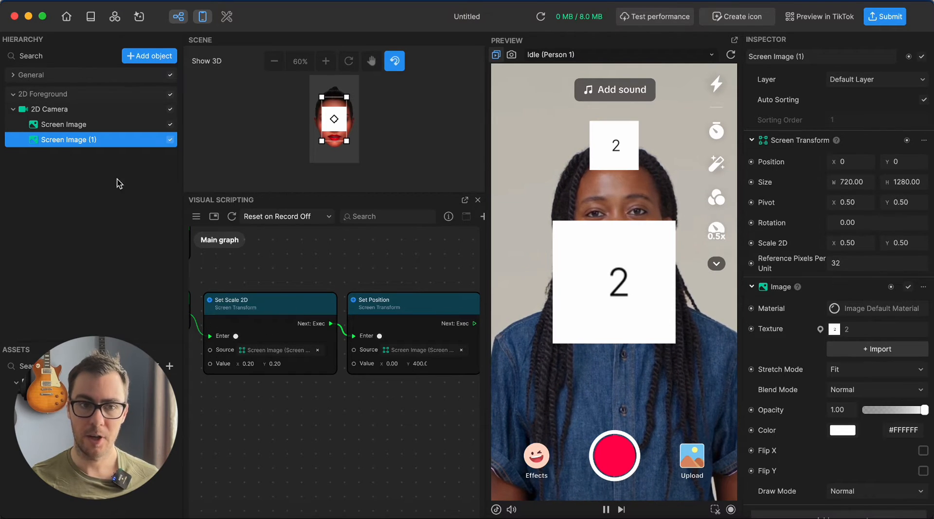
left_click(78, 127)
left_click(78, 128)
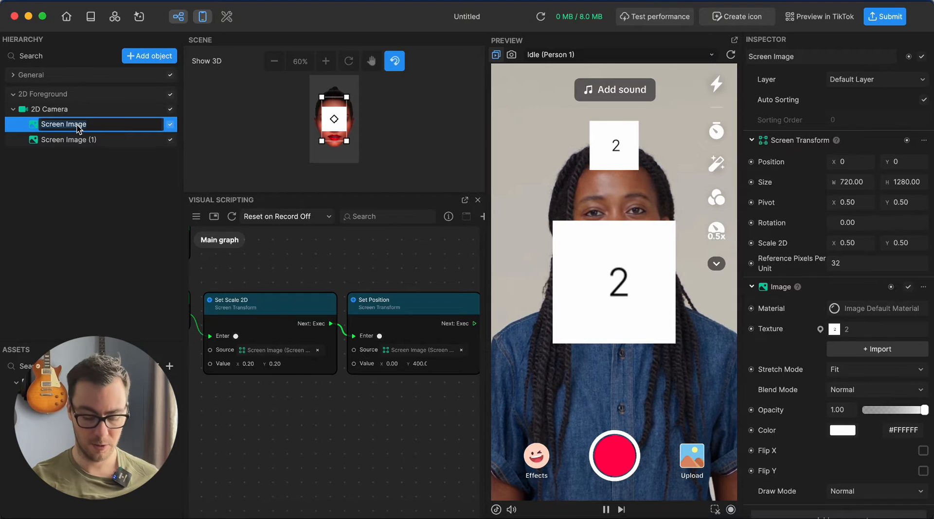
type("Number 2")
key("Return")
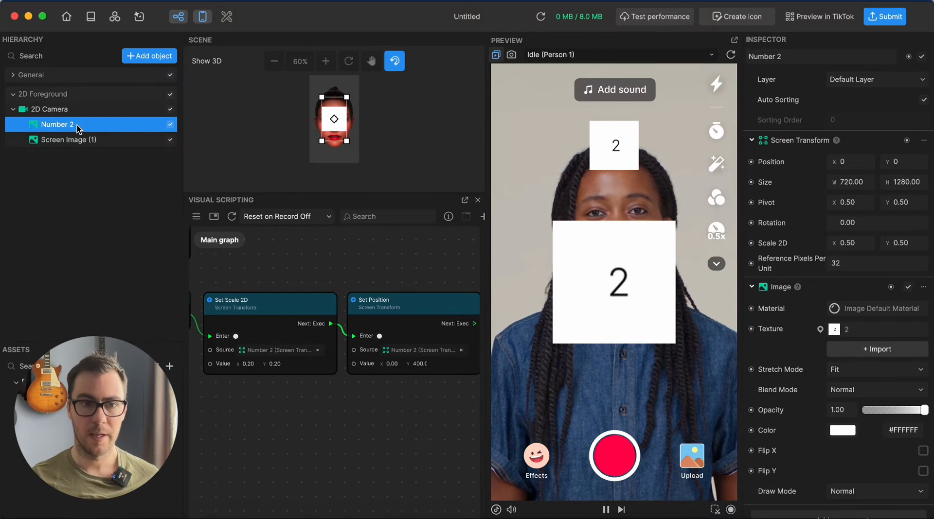
Step: Rename the duplicated Screen Image (1) as Number 6
left_click(86, 140)
left_click(87, 140)
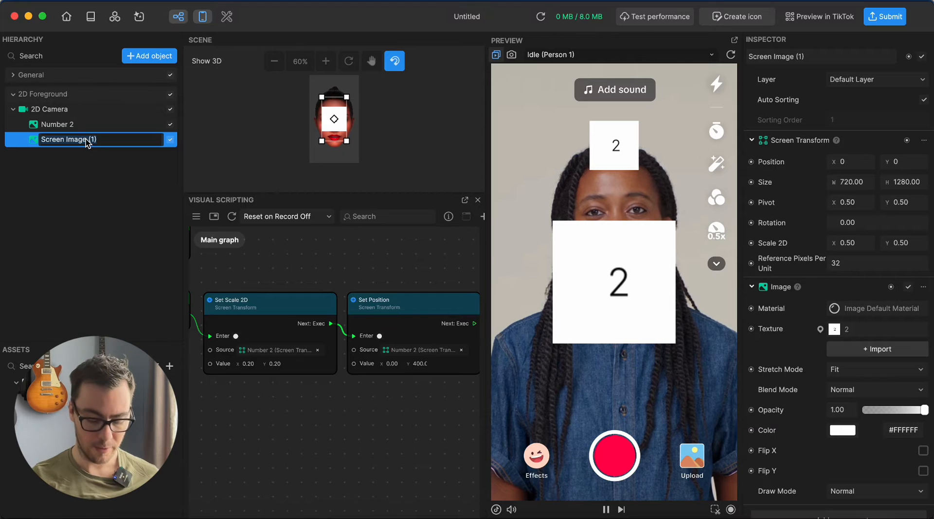
type("Number")
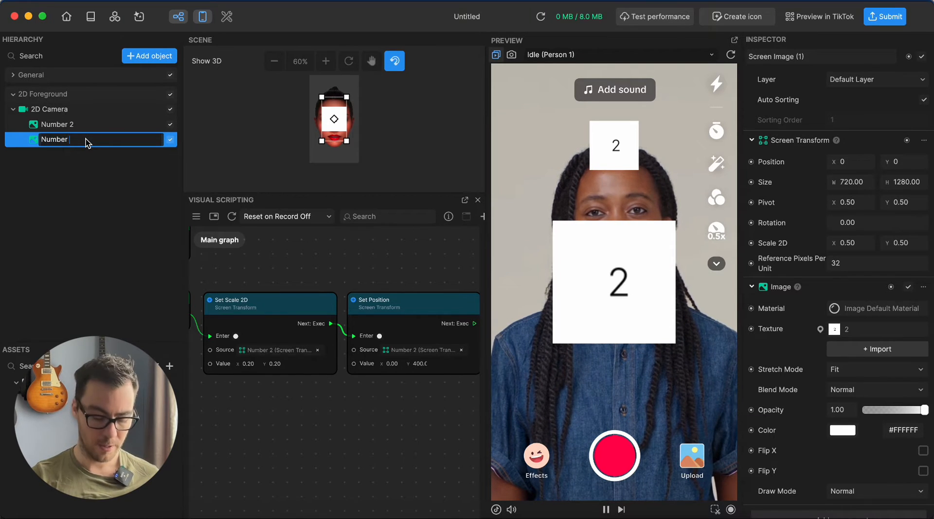
type(" 6")
key("Return")
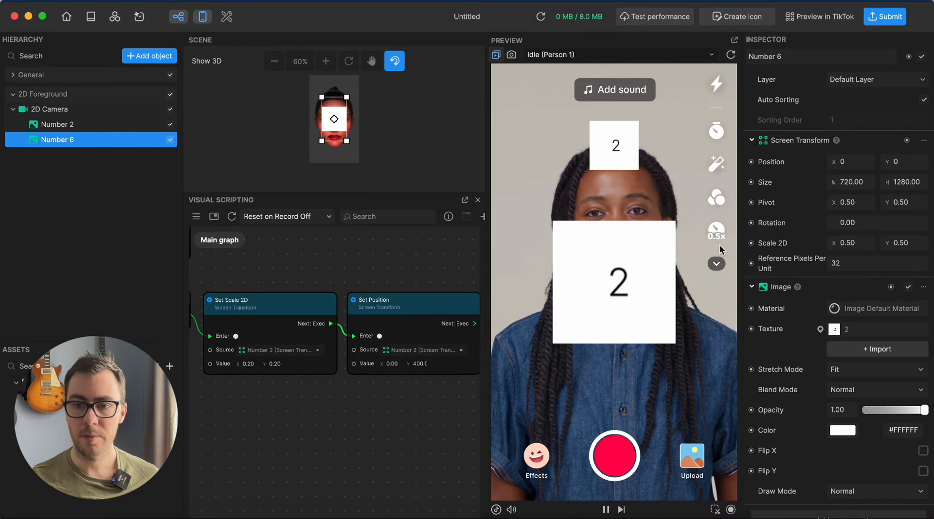
Step: Try the built-in Default Texture on Number 6 and replace it with the Bling texture
left_click(870, 329)
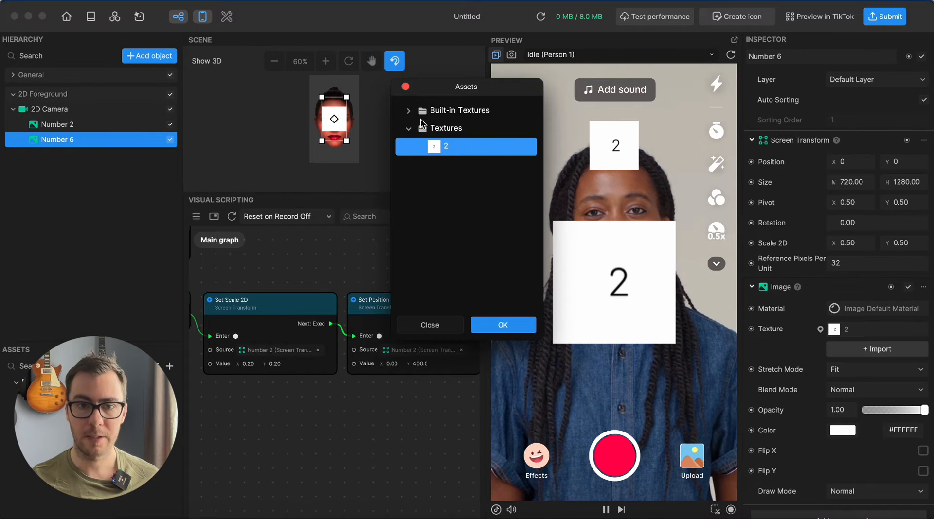
left_click(408, 115)
double_click(465, 235)
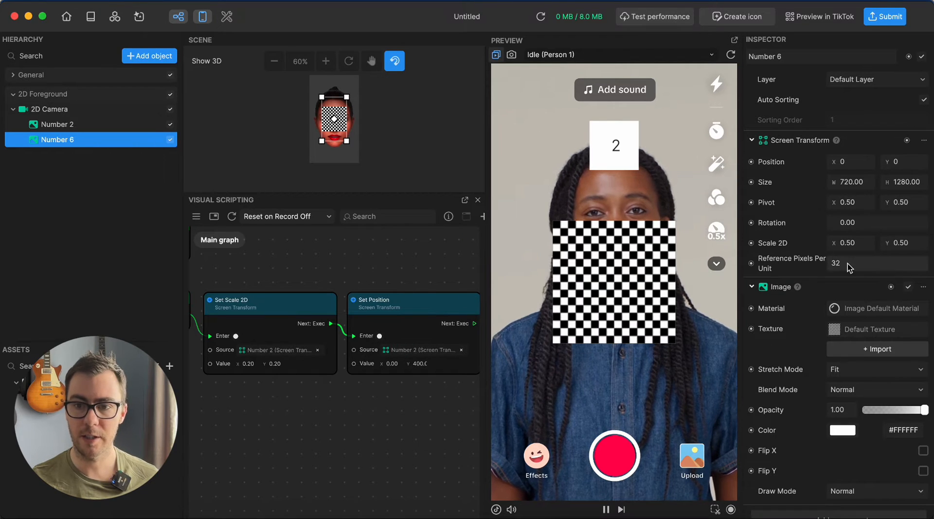
left_click(894, 330)
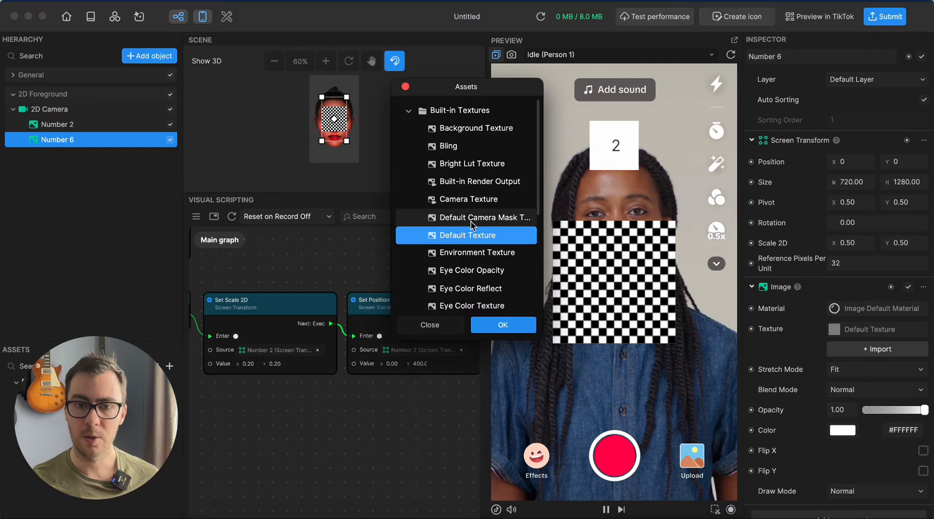
double_click(450, 147)
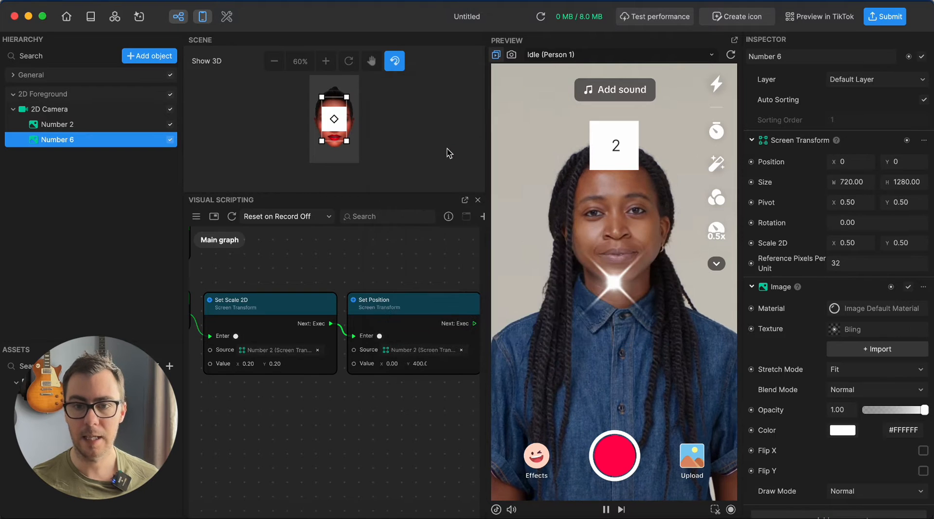
Step: Set the texture of Number 6 to the built-in none texture
left_click(861, 330)
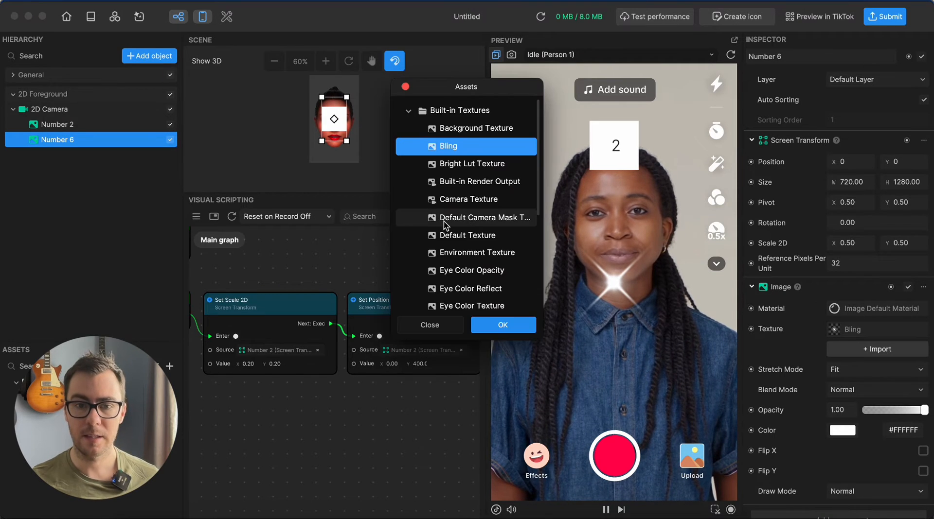
scroll(450, 232, "down", 5)
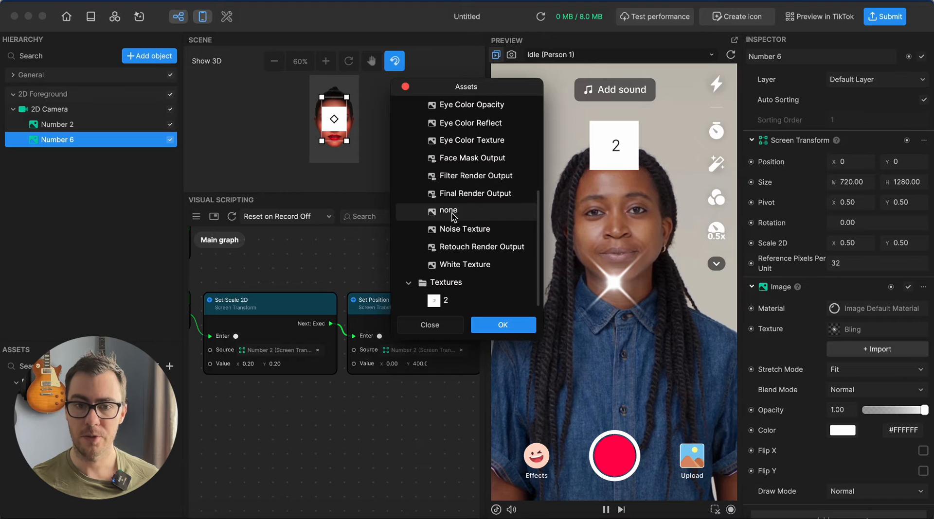
double_click(450, 212)
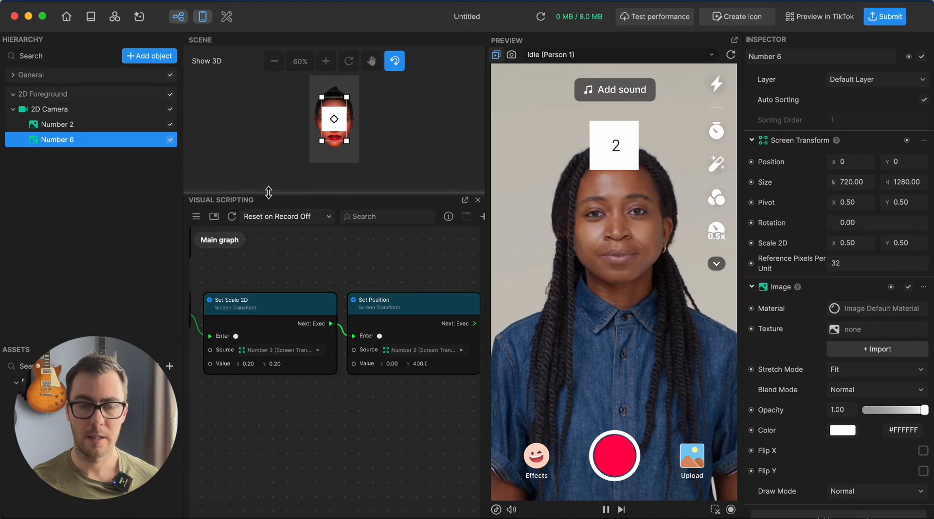
Step: Enlarge the visual scripting area and examine the node library's categories, from Event and Logic through to Subgraph Asset
left_click_drag(271, 199, 272, 139)
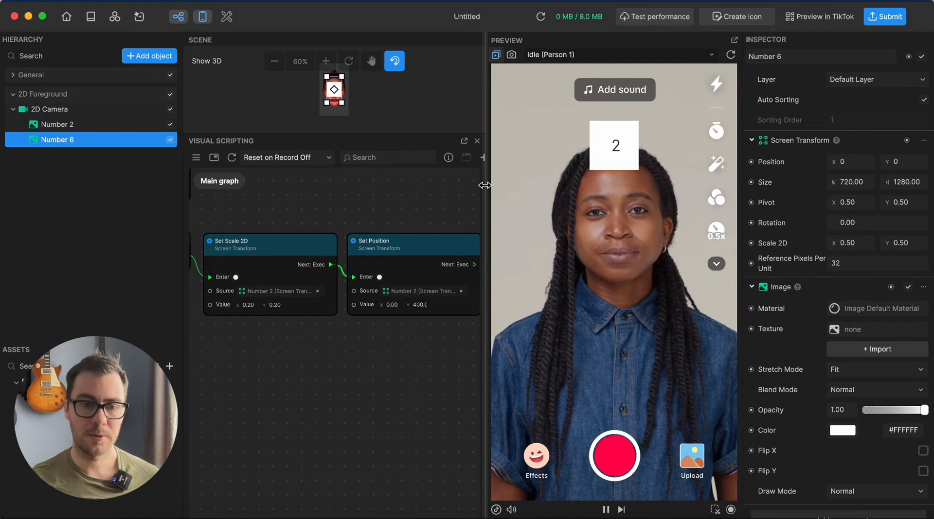
left_click_drag(282, 402, 359, 386)
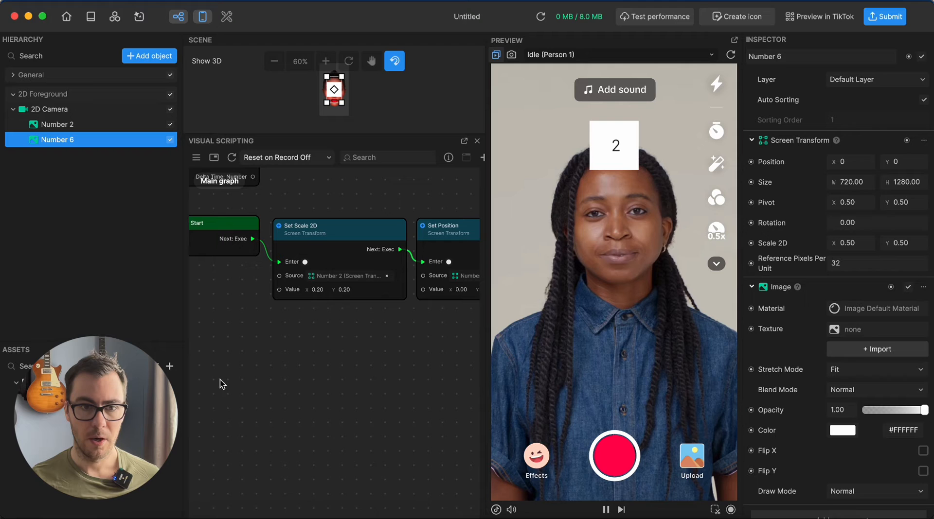
right_click(248, 354)
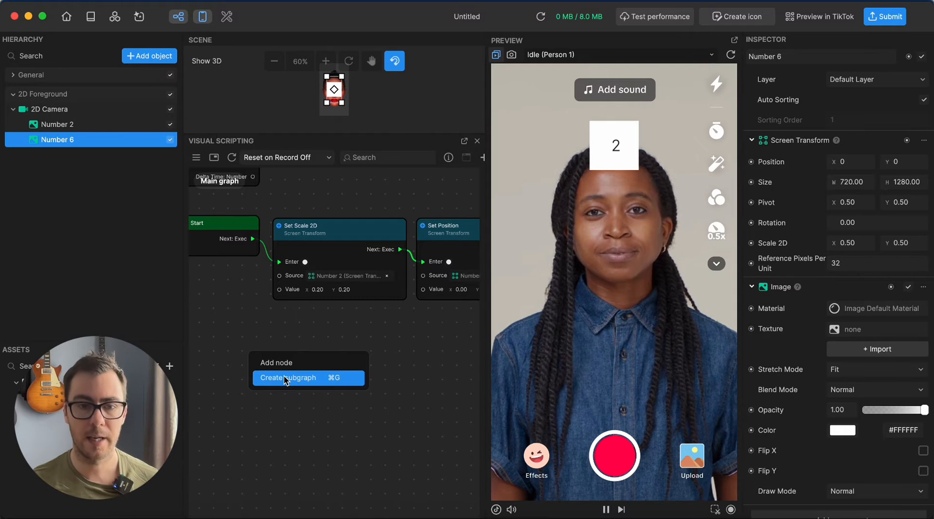
left_click(317, 361)
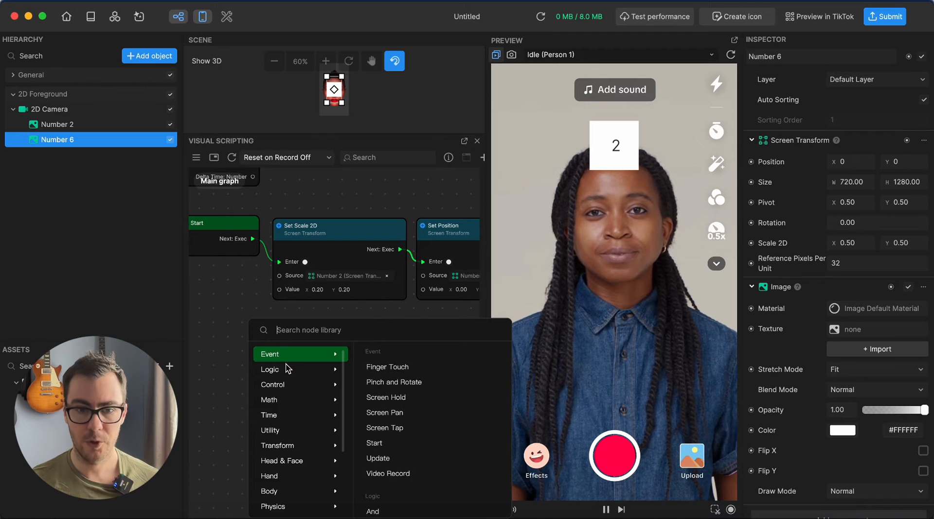
mouse_move(283, 362)
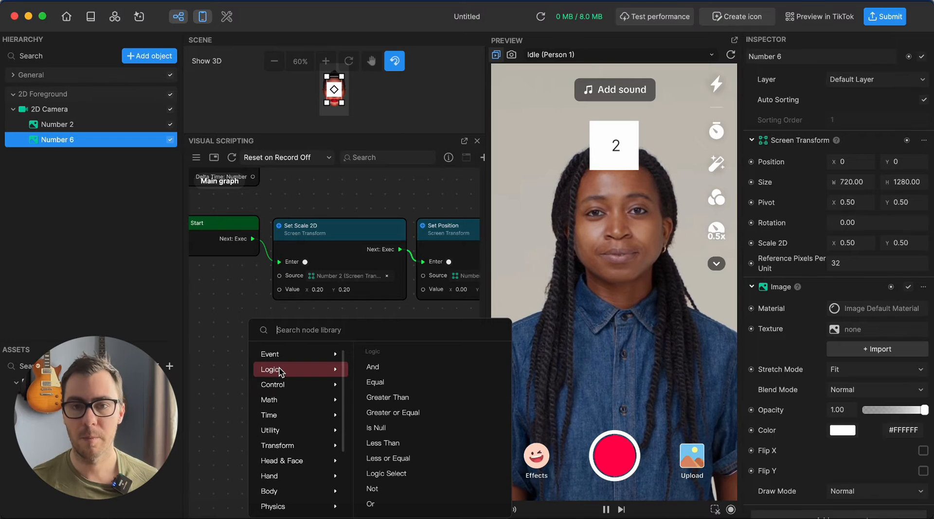
mouse_move(281, 391)
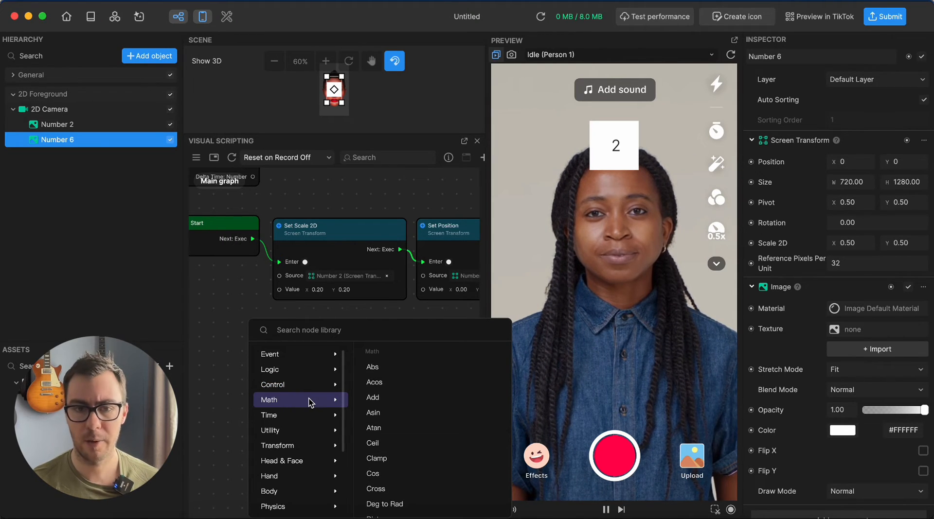
mouse_move(303, 416)
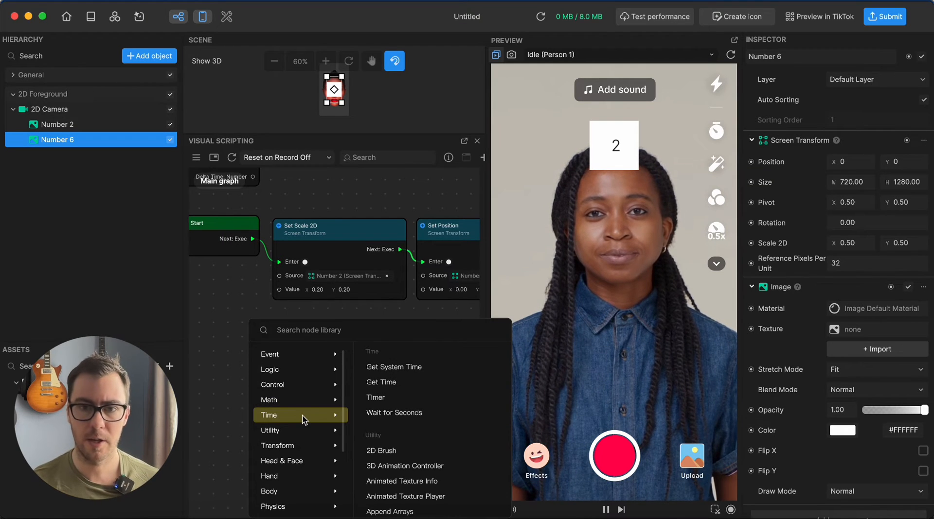
mouse_move(299, 431)
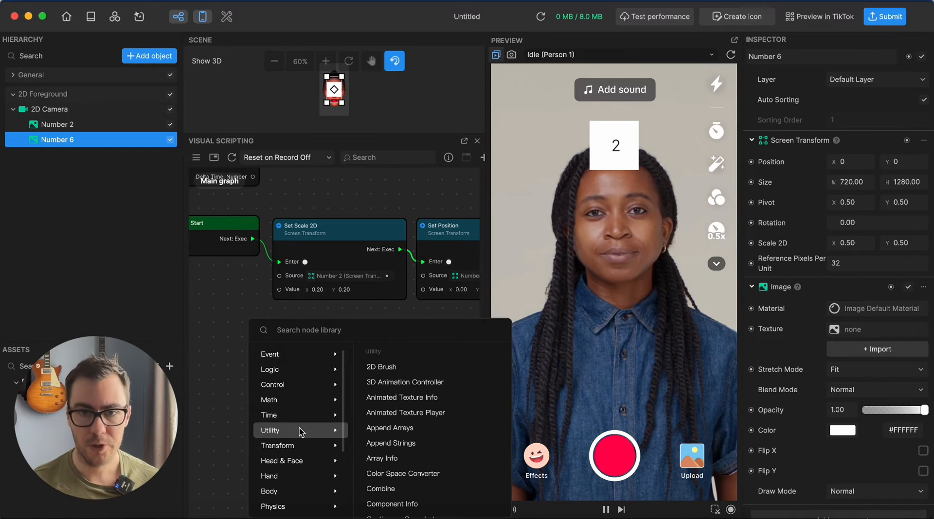
mouse_move(299, 447)
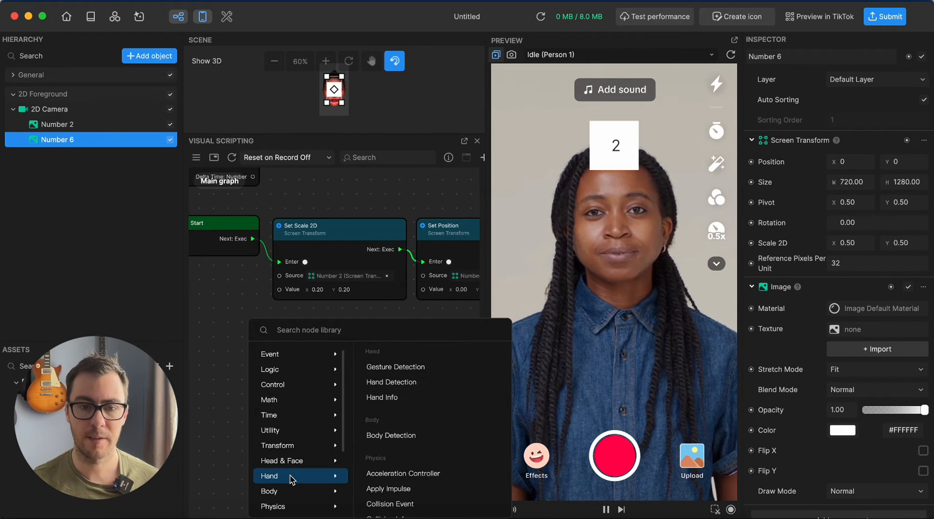
mouse_move(291, 493)
scroll(291, 493, "down", 3)
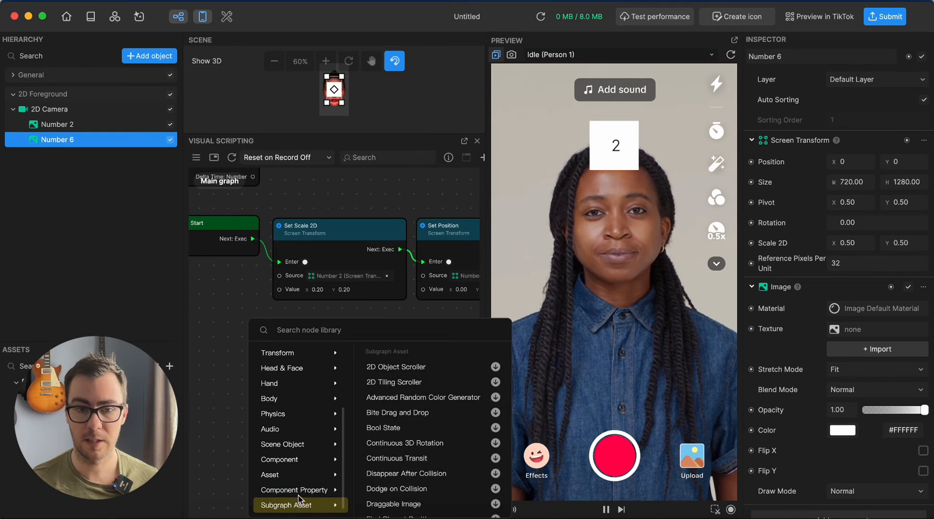
mouse_move(285, 374)
scroll(285, 375, "up", 3)
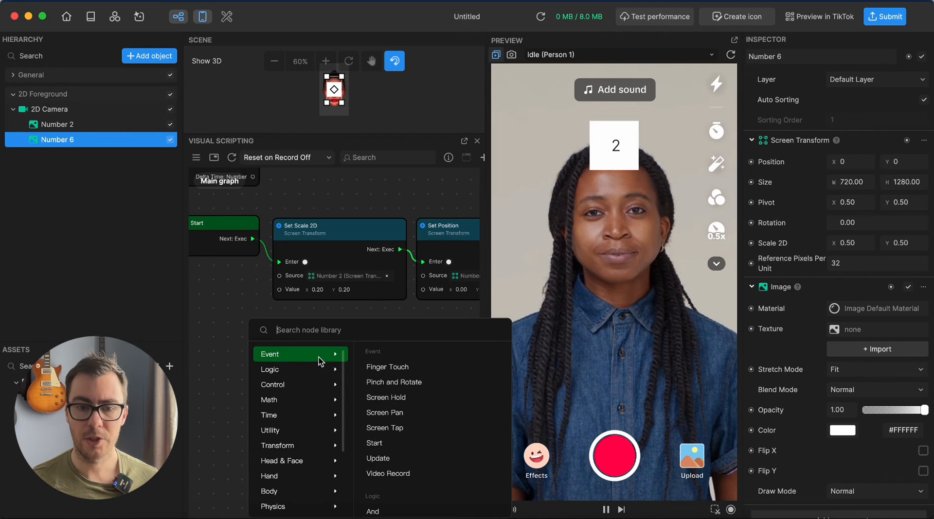
Step: Add a Screen Image Tap node to the graph and place it below the Start and Set Scale 2D nodes
mouse_move(396, 428)
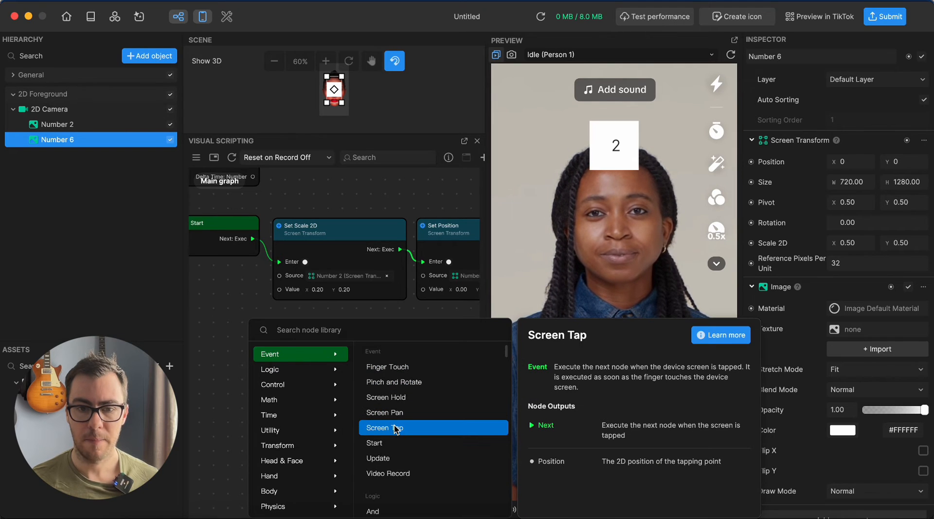
type("scren")
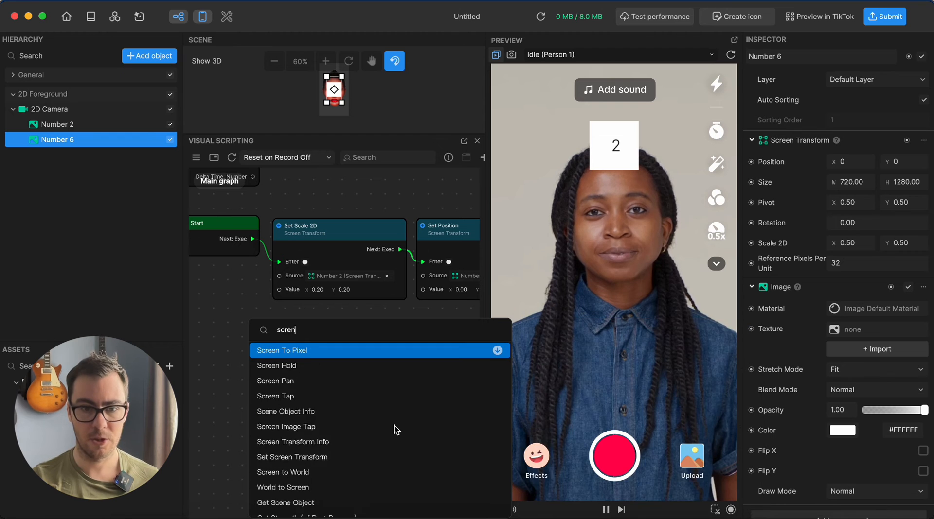
type(" im")
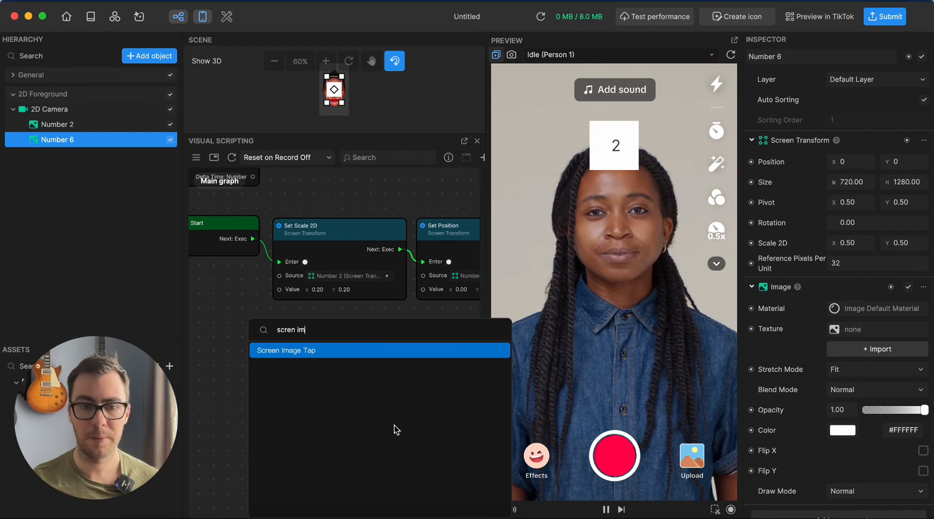
key("Return")
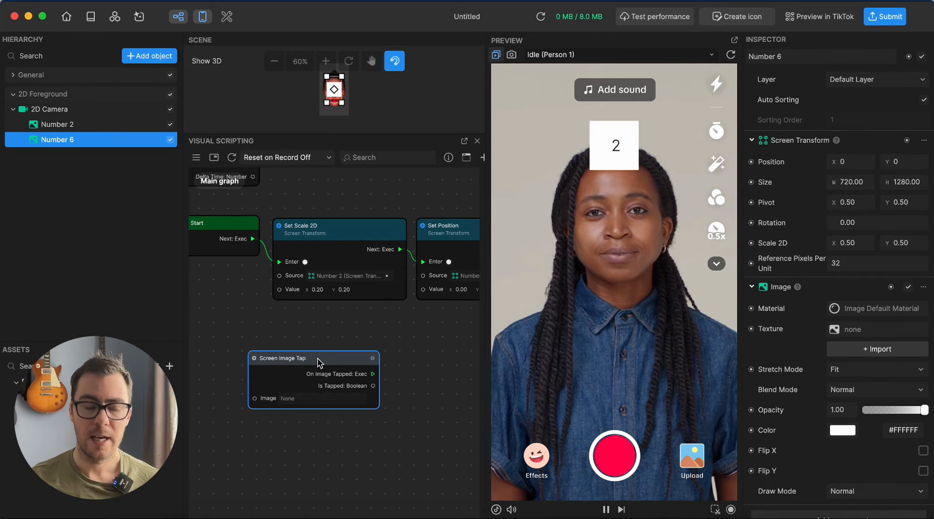
left_click_drag(317, 360, 277, 359)
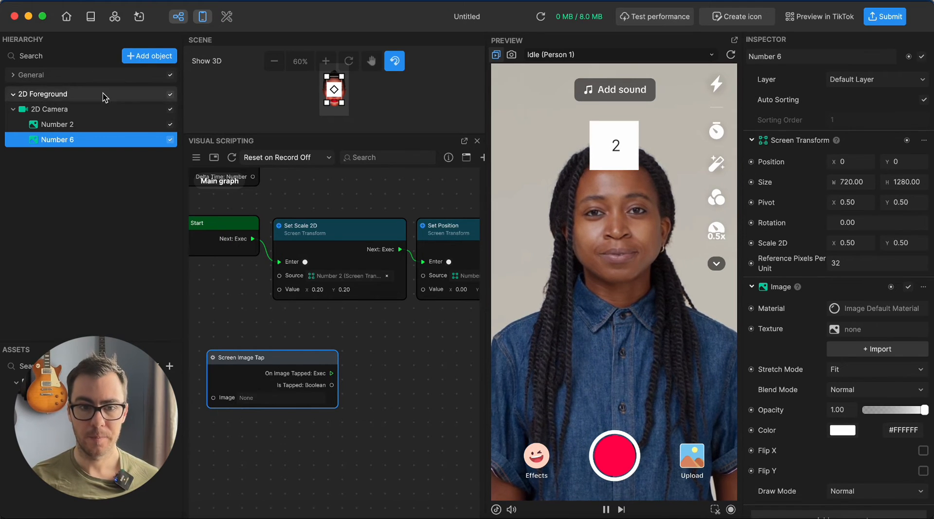
Step: Assign the Number 2 object as the image of the Screen Image Tap node
left_click(248, 399)
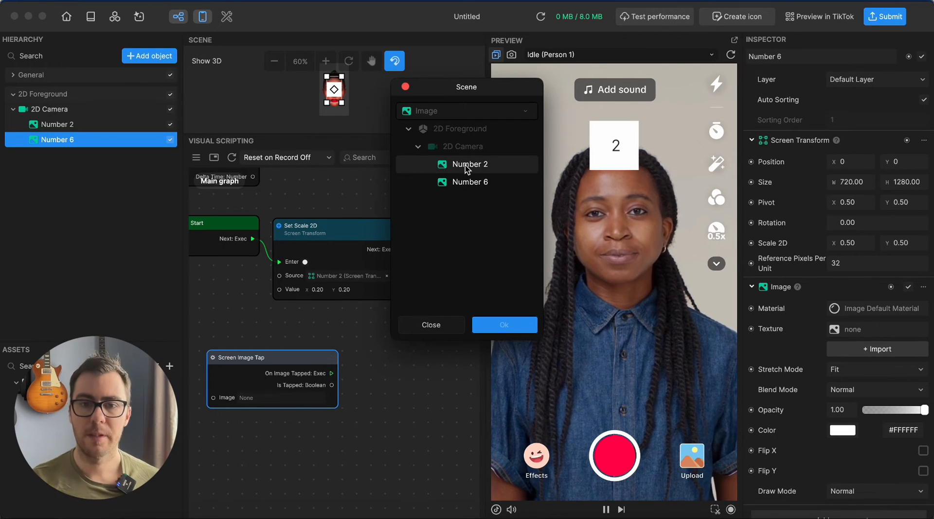
left_click(433, 323)
left_click_drag(63, 125, 265, 397)
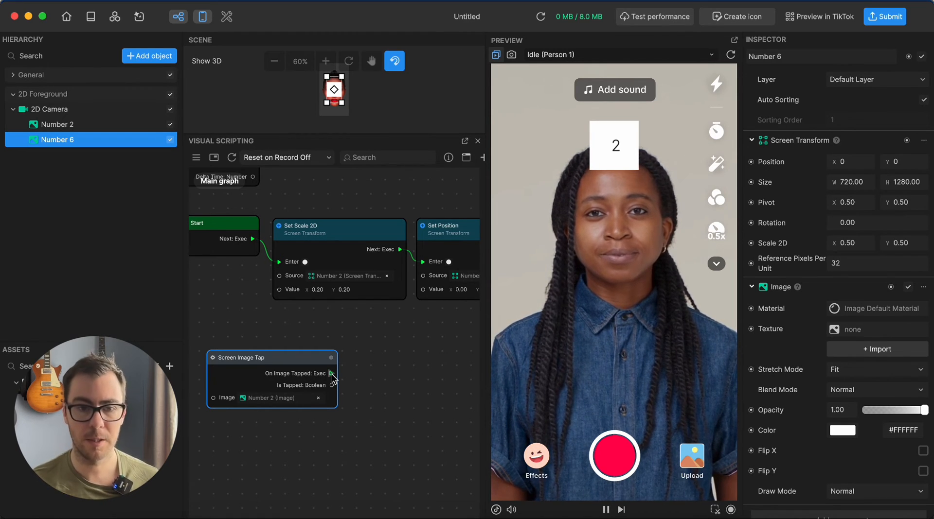
Step: Import the file 6.png from the numbers folder on the computer into the project assets
left_click_drag(411, 360, 349, 362)
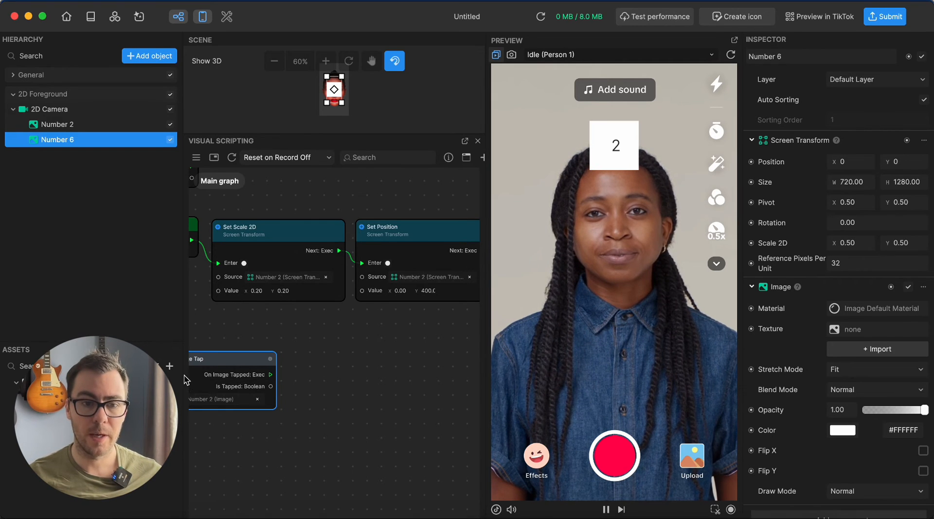
left_click(170, 366)
mouse_move(206, 354)
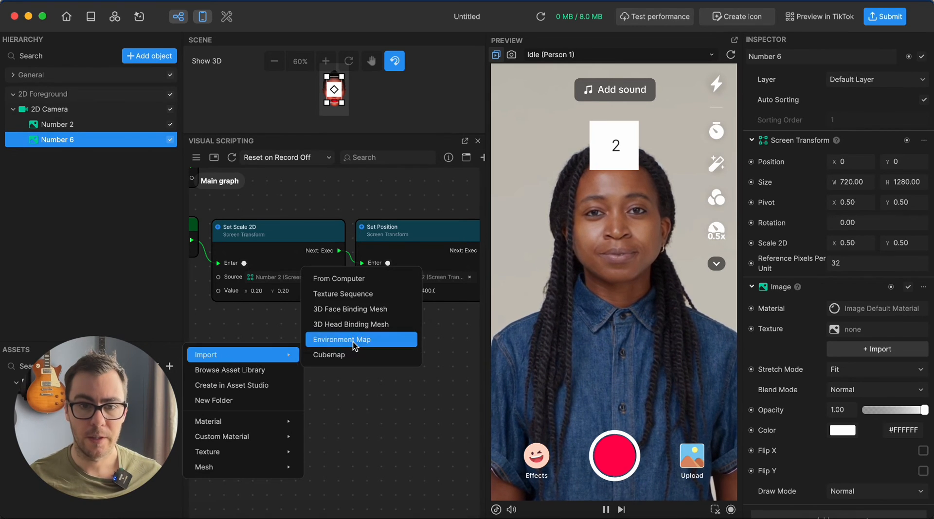
left_click(356, 281)
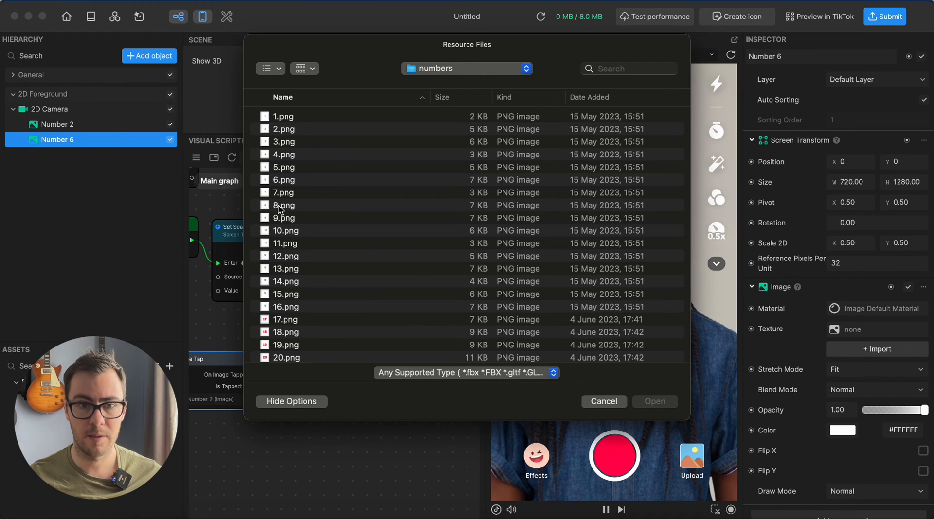
double_click(274, 179)
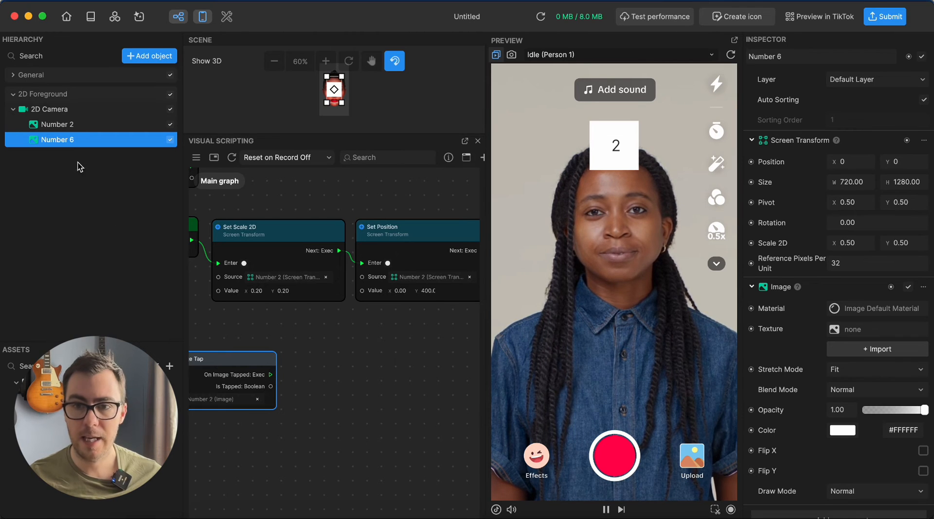
Step: Add a Set Texture node for Number 6's image and connect On Image Tapped of the Screen Image Tap node to its Enter input
left_click(72, 124)
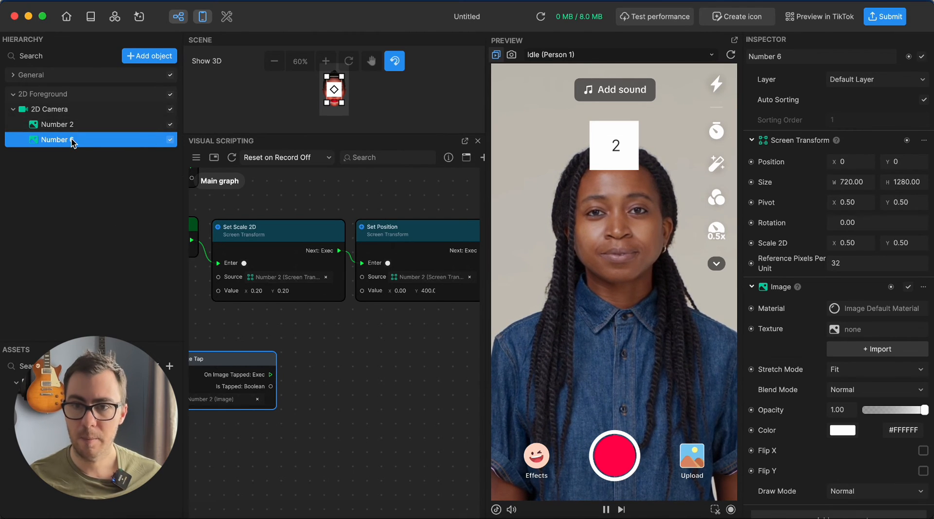
left_click(73, 140)
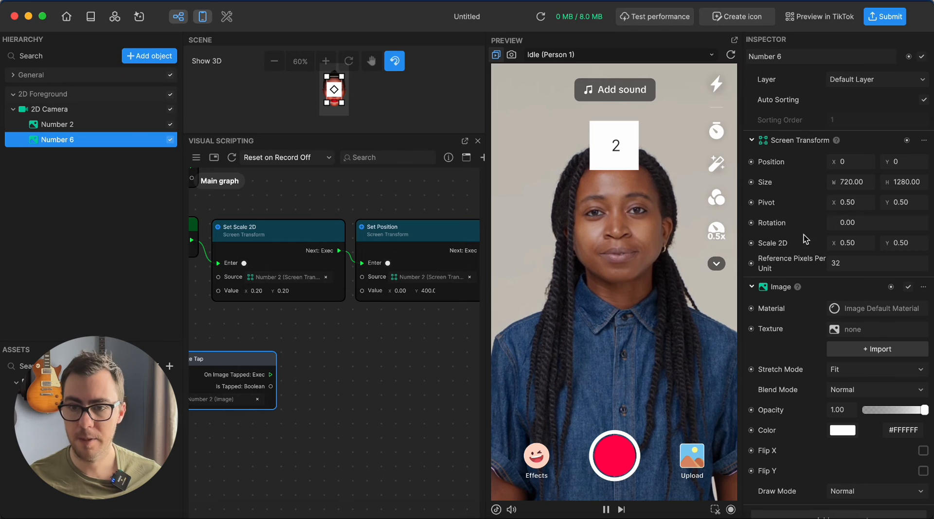
left_click(752, 329)
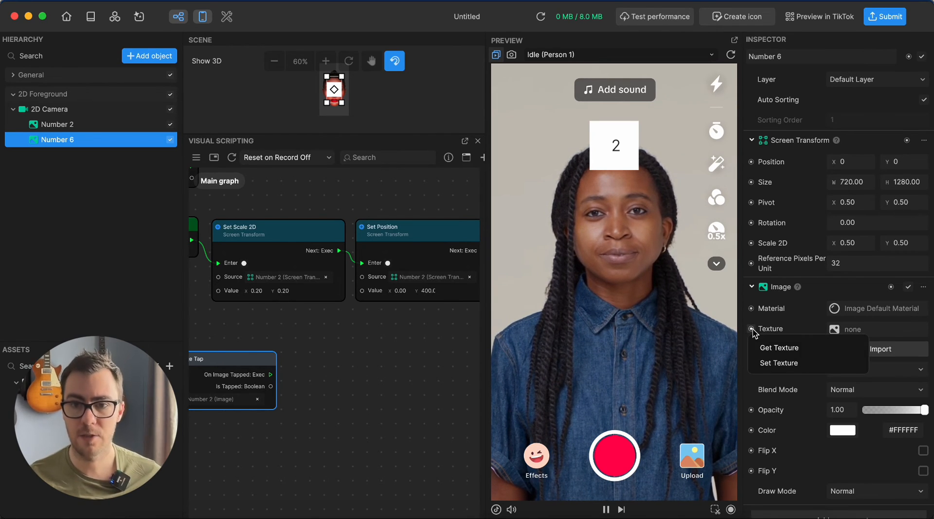
left_click(775, 364)
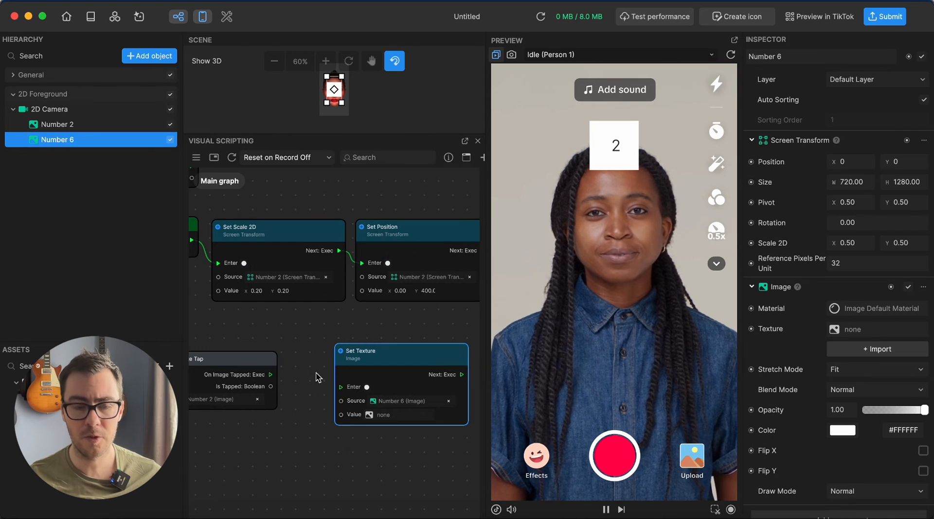
left_click_drag(352, 361, 347, 391)
scroll(292, 350, "left", 3)
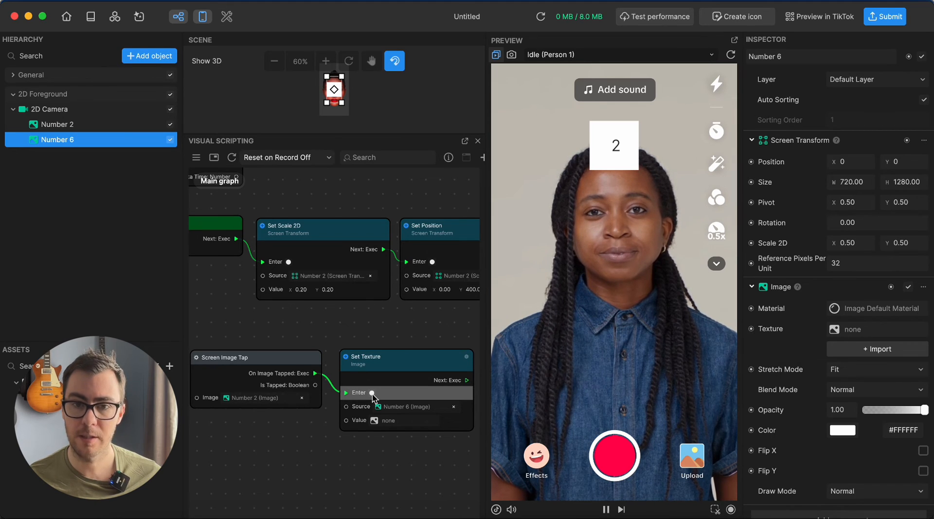
Step: Assign the imported texture 6 as the Set Texture node's value and test the tap on the number 2 image in the preview
left_click(616, 147)
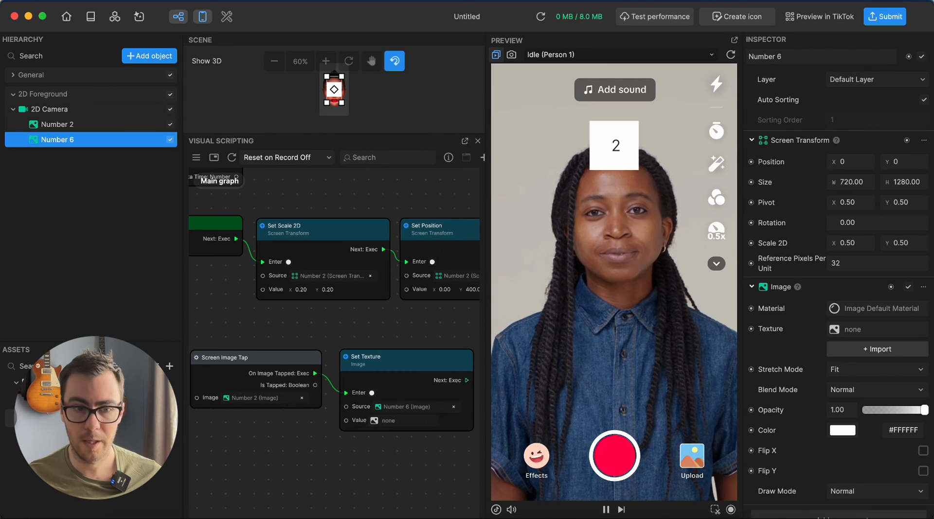
left_click_drag(59, 418, 396, 421)
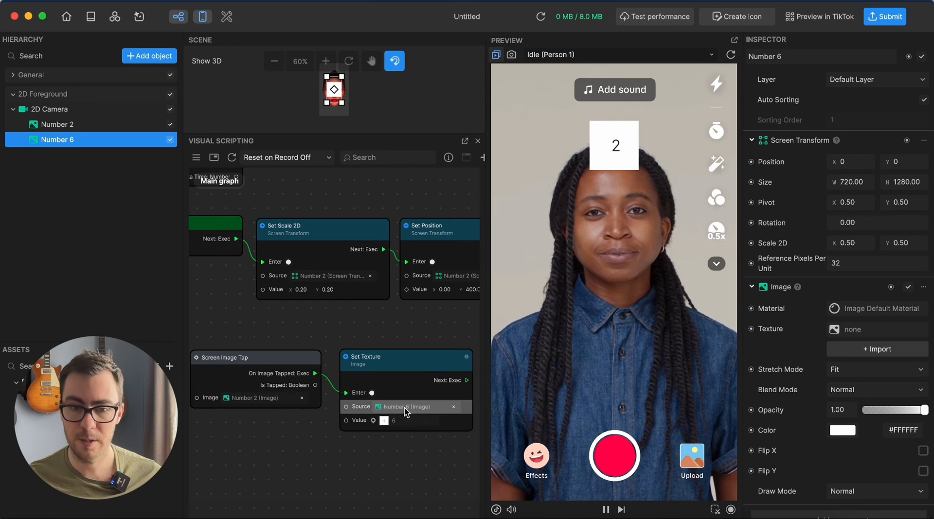
left_click(623, 153)
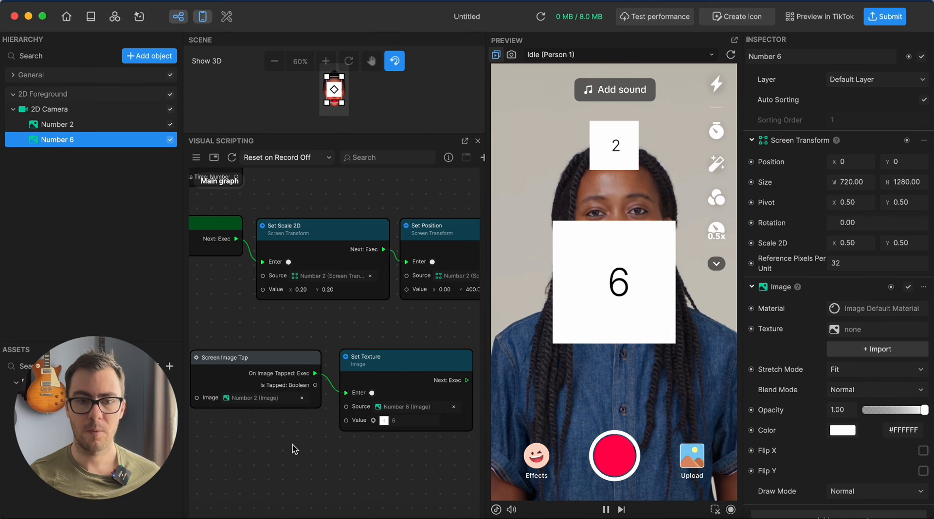
left_click_drag(293, 444, 238, 381)
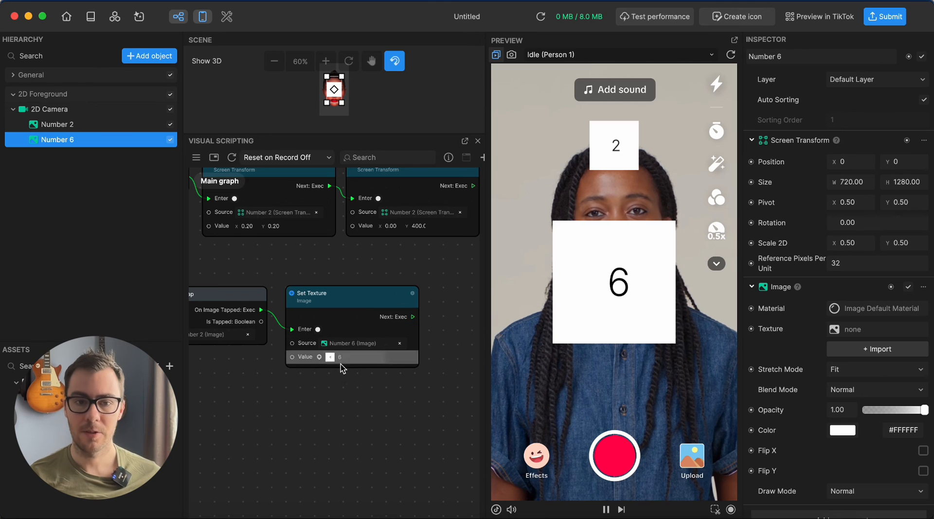
scroll(300, 402, "right", 3)
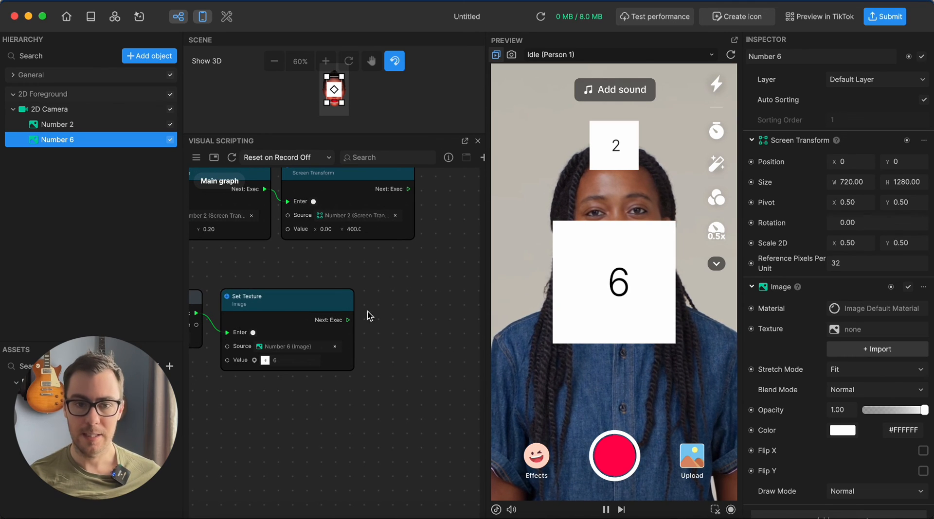
Step: Add a Set Visibility node to the graph and place it directly after Number 6's Set Texture node
left_click(71, 127)
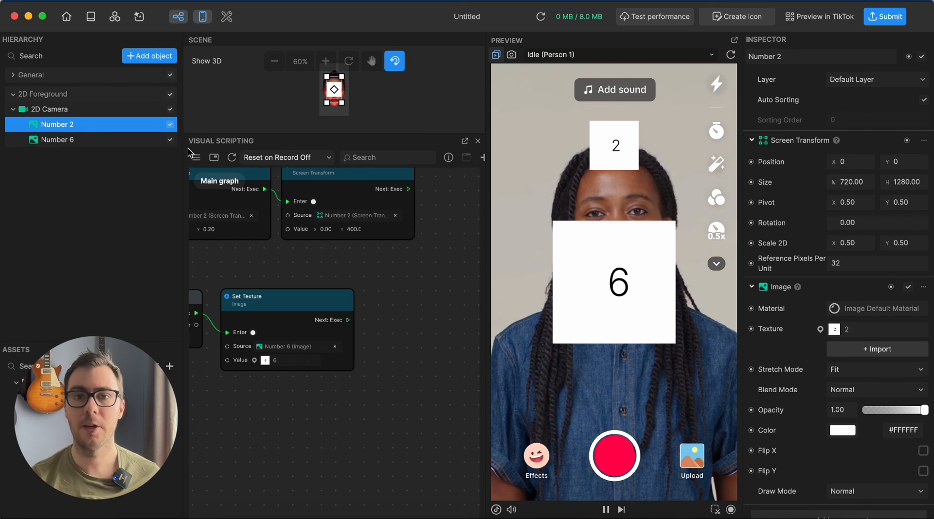
right_click(426, 377)
left_click(439, 387)
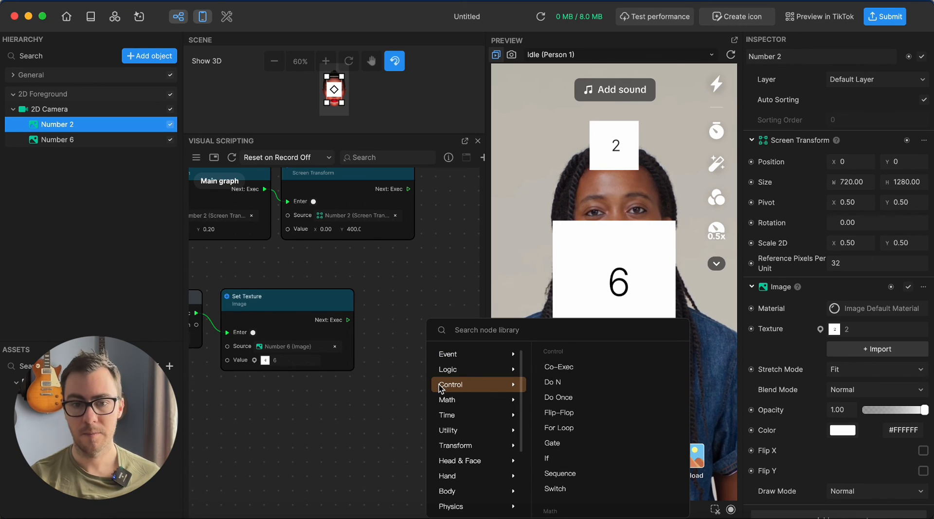
type("set vis")
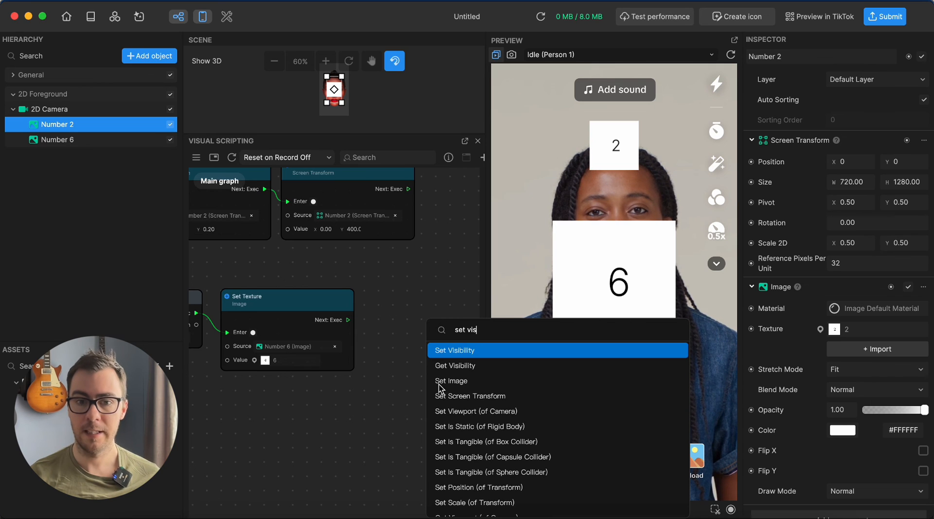
key("Return")
left_click_drag(439, 384, 377, 297)
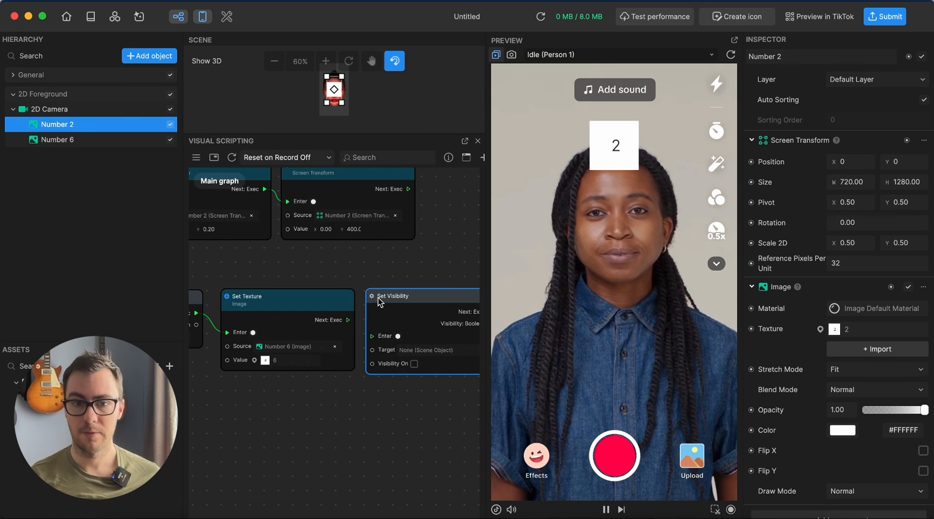
Step: Connect the Next output of the Set Texture node to the Enter input of the Set Visibility node
left_click_drag(372, 275, 301, 292)
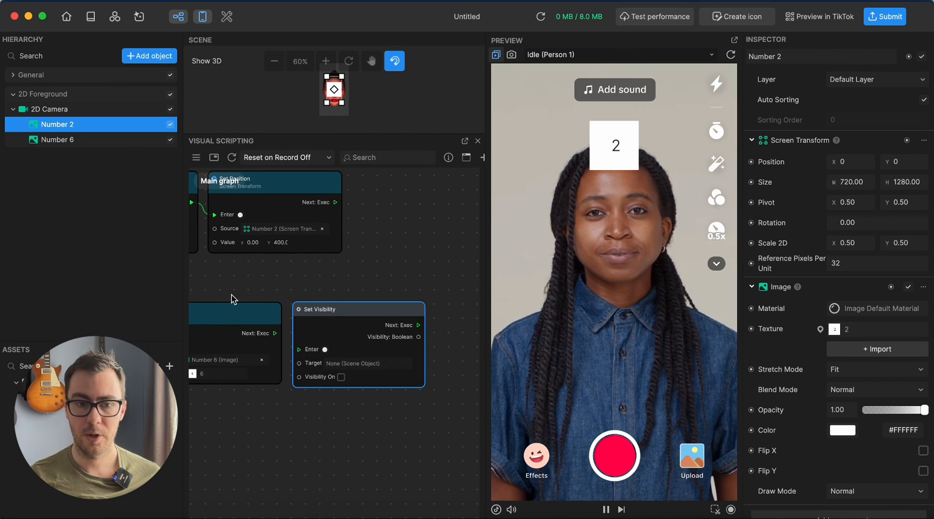
left_click_drag(233, 297, 325, 287)
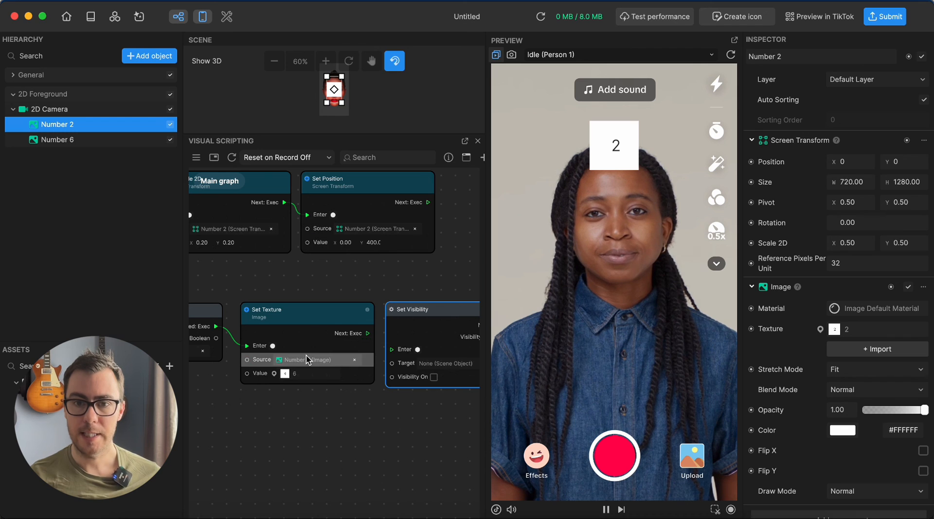
left_click_drag(408, 278, 322, 287)
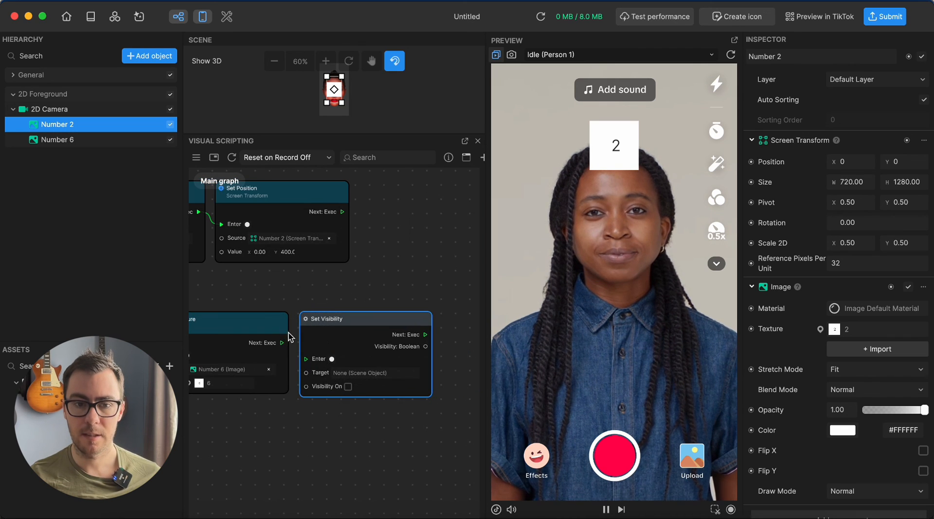
left_click_drag(282, 343, 310, 358)
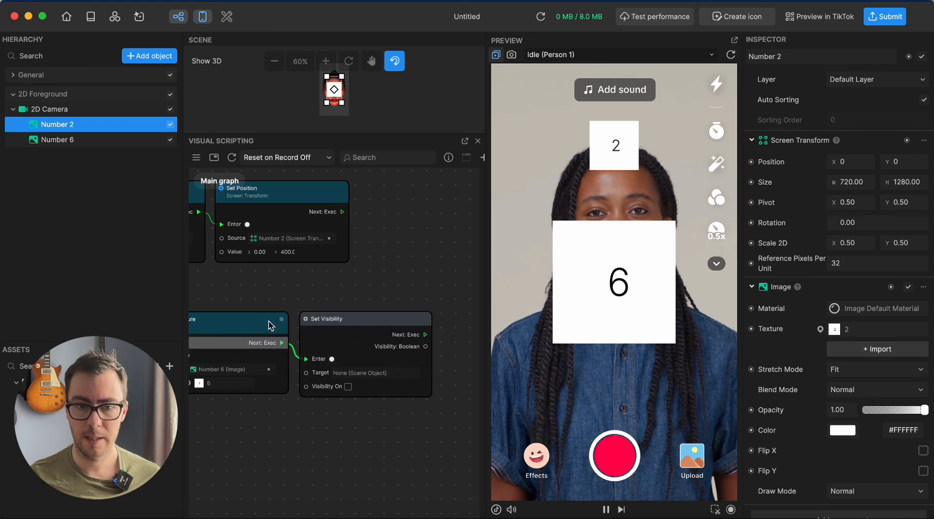
Step: Assign the Number 2 object as the Set Visibility node's target and test the tap on the number 2 image in the preview
scroll(292, 316, "left", 3)
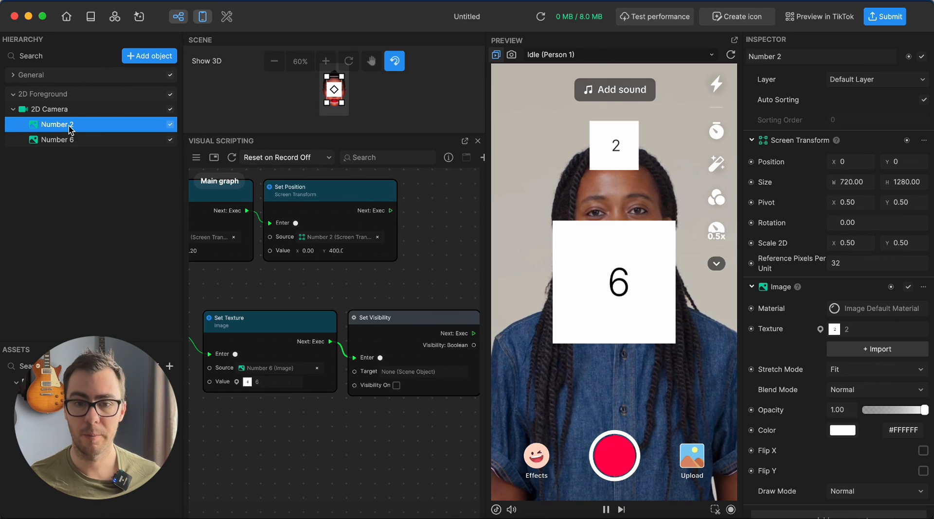
left_click_drag(70, 128, 404, 372)
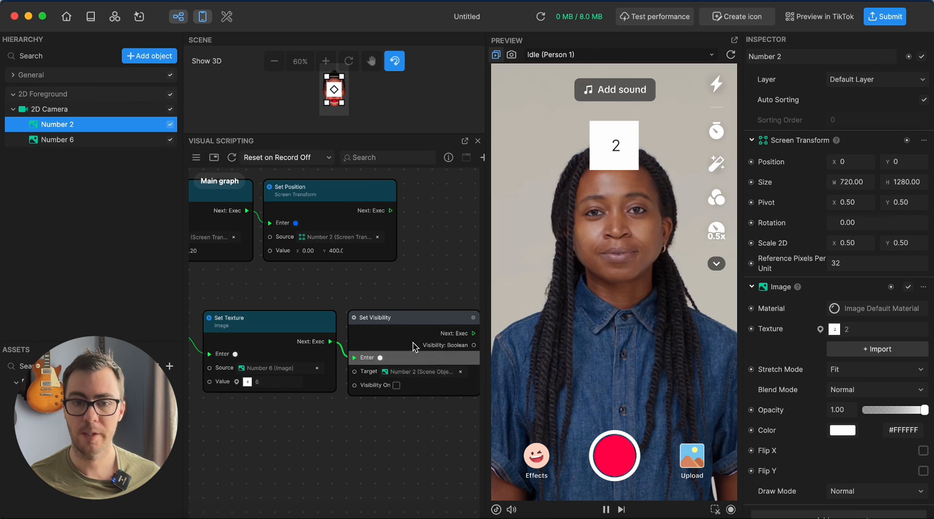
left_click(615, 151)
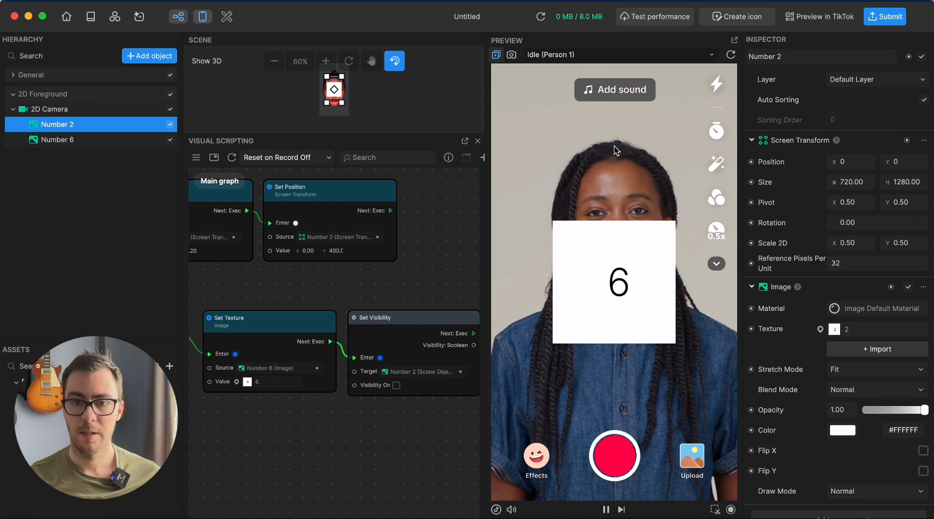